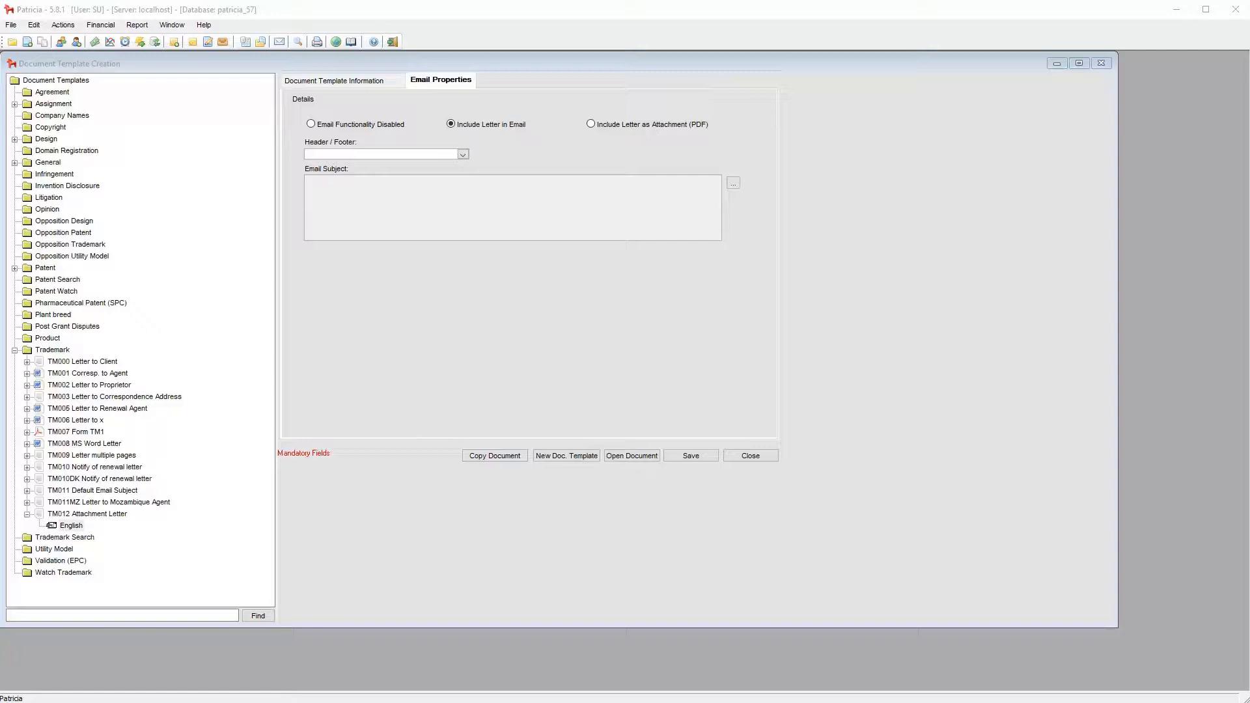
Step: Set the Attachment Letter template's email option to Include Letter as Attachment (PDF) and close the template window
{"action": "left_click", "coordinate": [690, 123]}
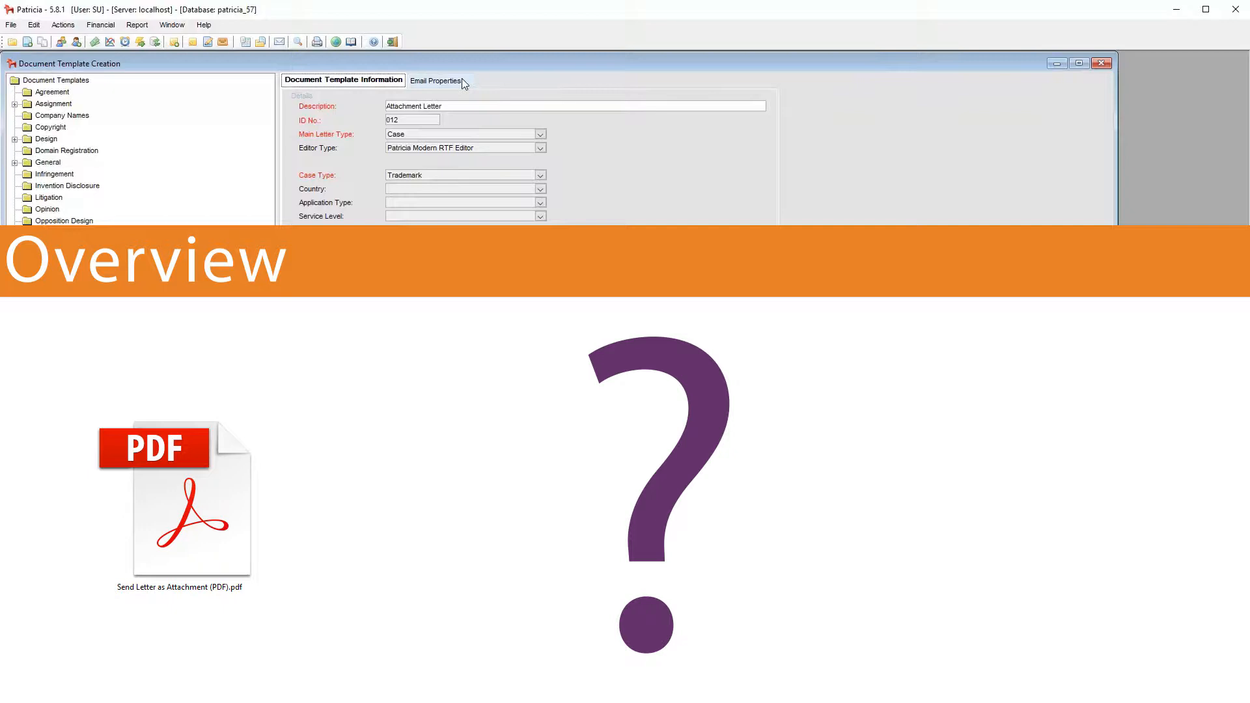
{"action": "left_click", "coordinate": [462, 79]}
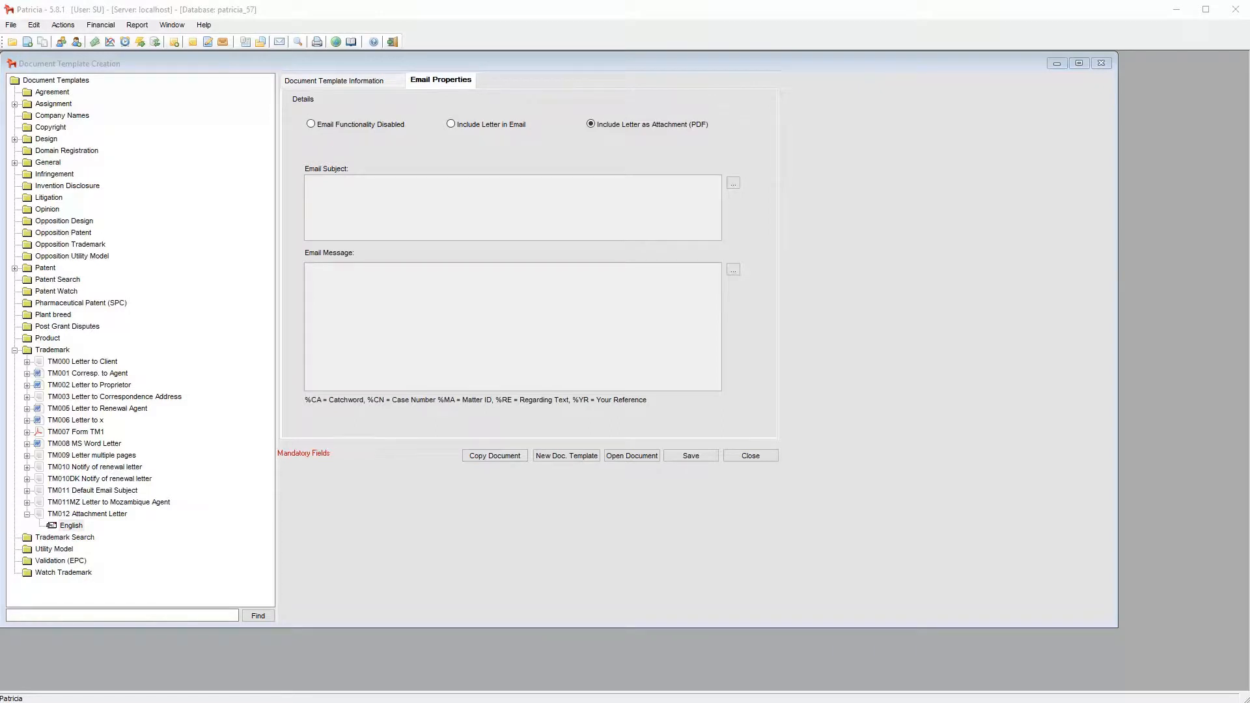
{"action": "left_click", "coordinate": [1102, 63]}
{"action": "left_click", "coordinate": [784, 475]}
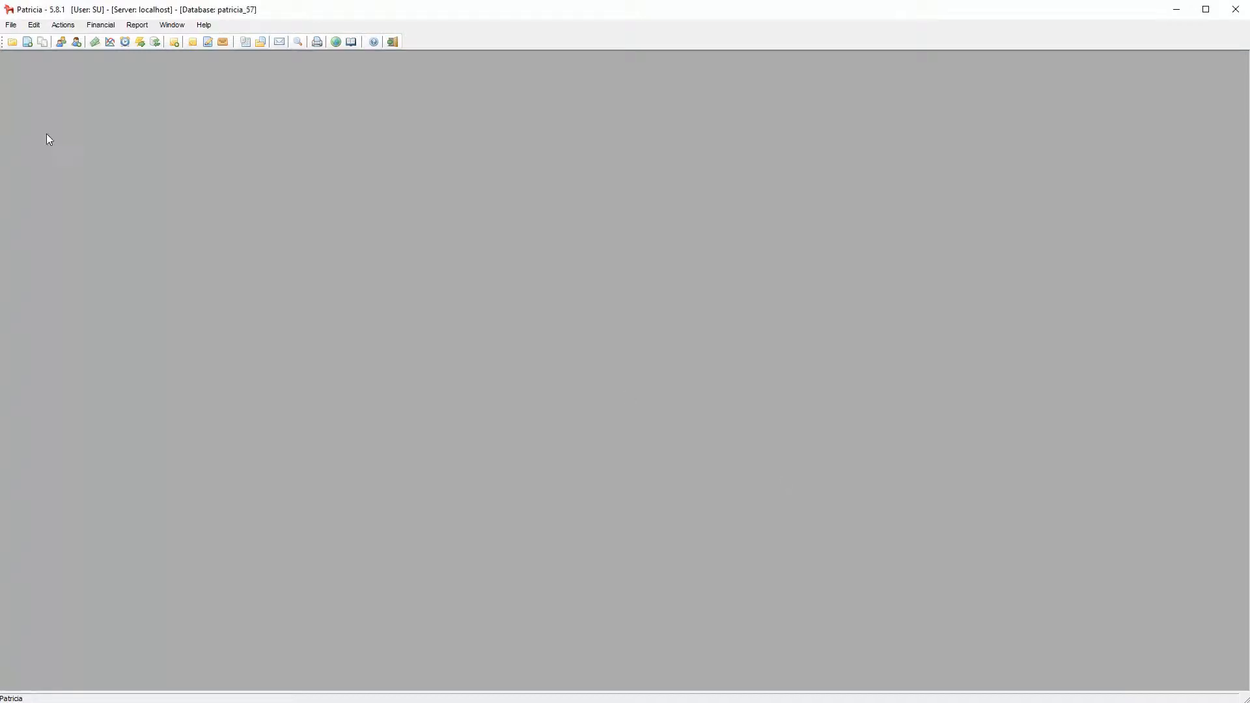
Step: Open the trademark case's document printing and generate the TM012 Attachment Letter in English, sent as an email attachment
{"action": "left_click", "coordinate": [10, 25]}
{"action": "mouse_move", "coordinate": [35, 56]}
{"action": "left_click", "coordinate": [188, 71]}
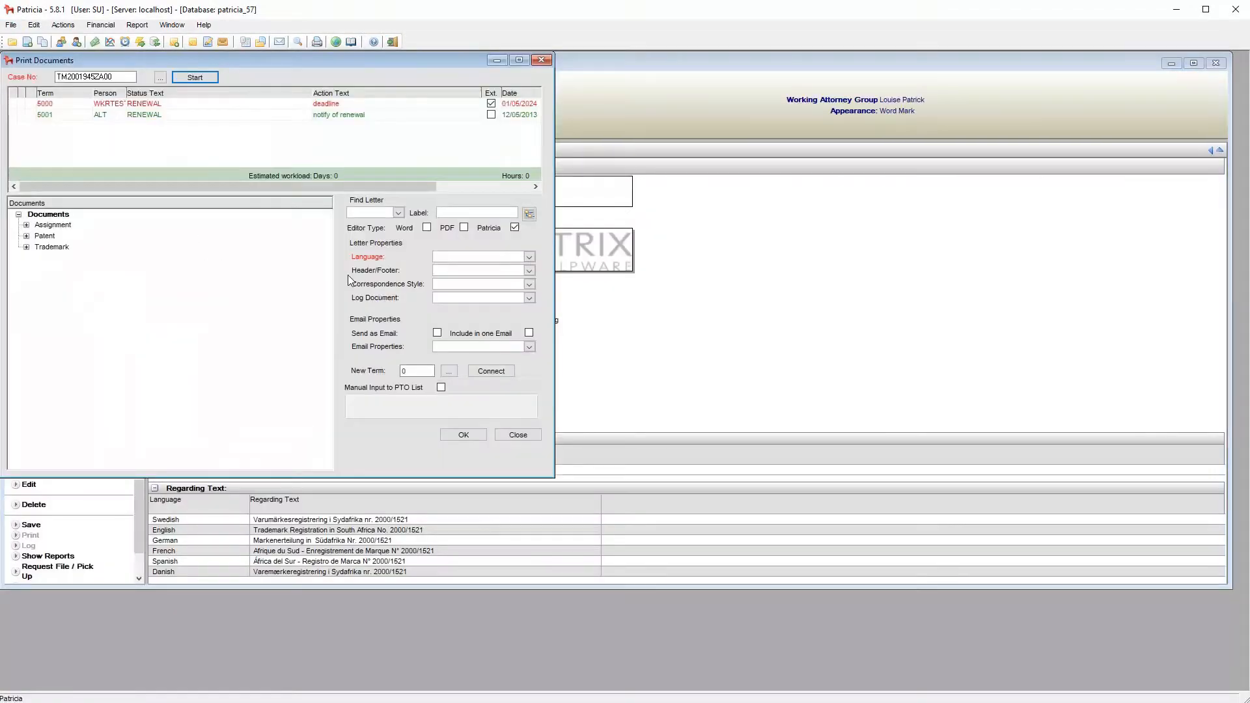
{"action": "left_click", "coordinate": [398, 214]}
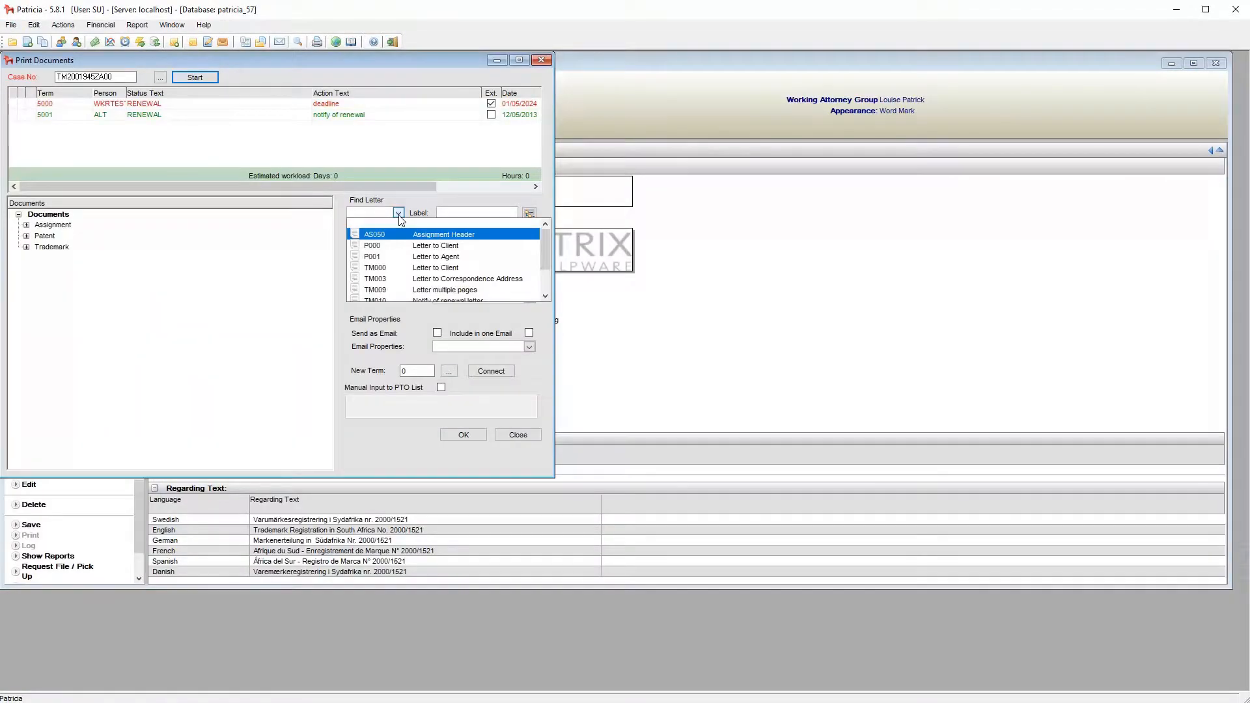
{"action": "scroll", "coordinate": [399, 215], "scroll_direction": "down", "scroll_amount": 4}
{"action": "scroll", "coordinate": [468, 288], "scroll_direction": "down", "scroll_amount": 2}
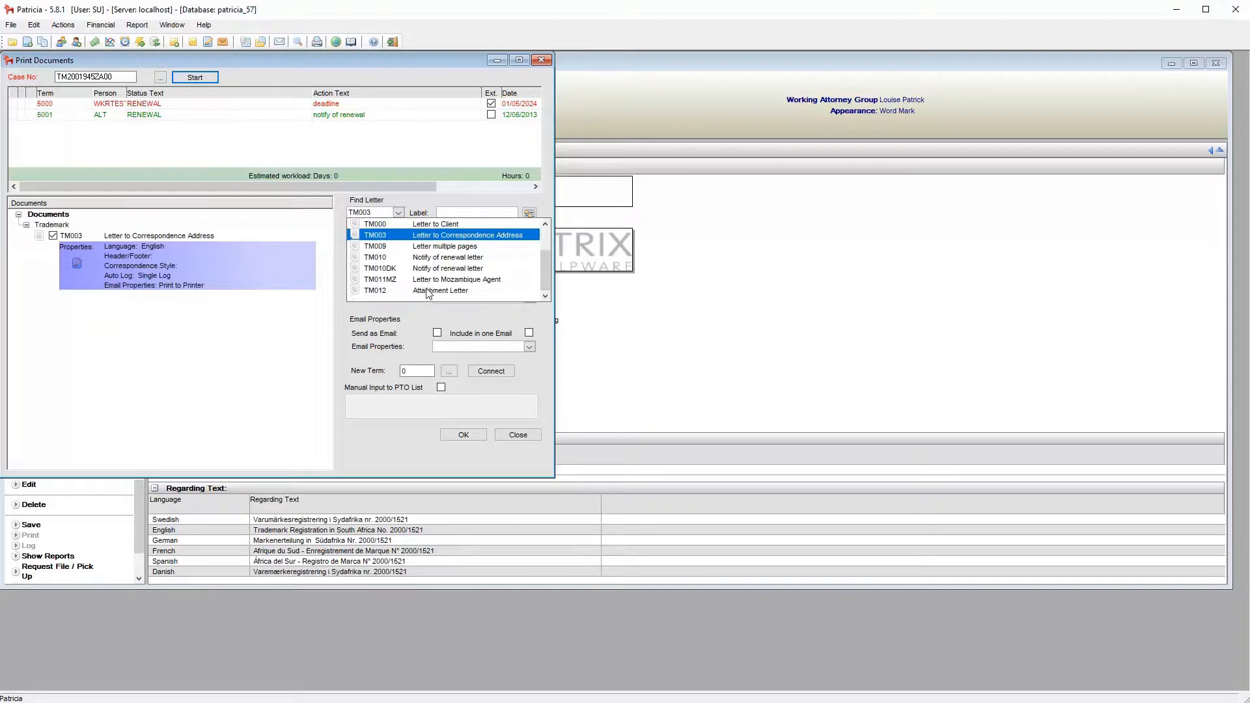
{"action": "left_click", "coordinate": [429, 290]}
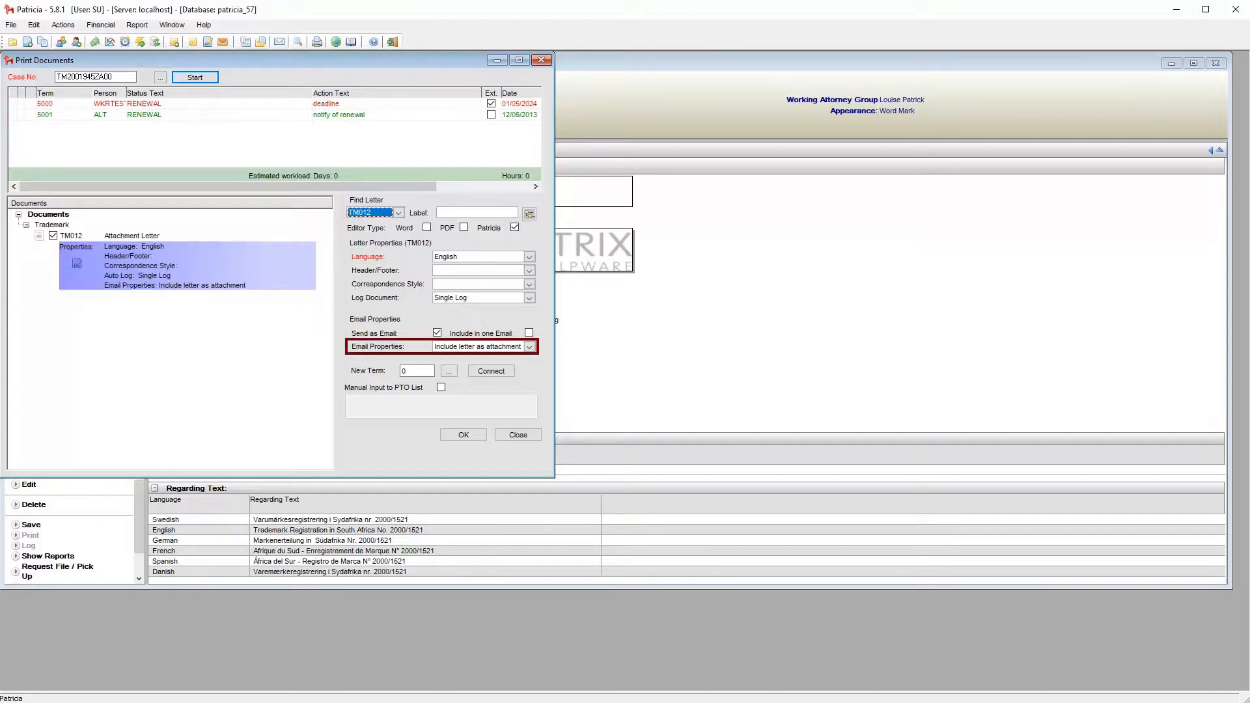
{"action": "left_click", "coordinate": [456, 435]}
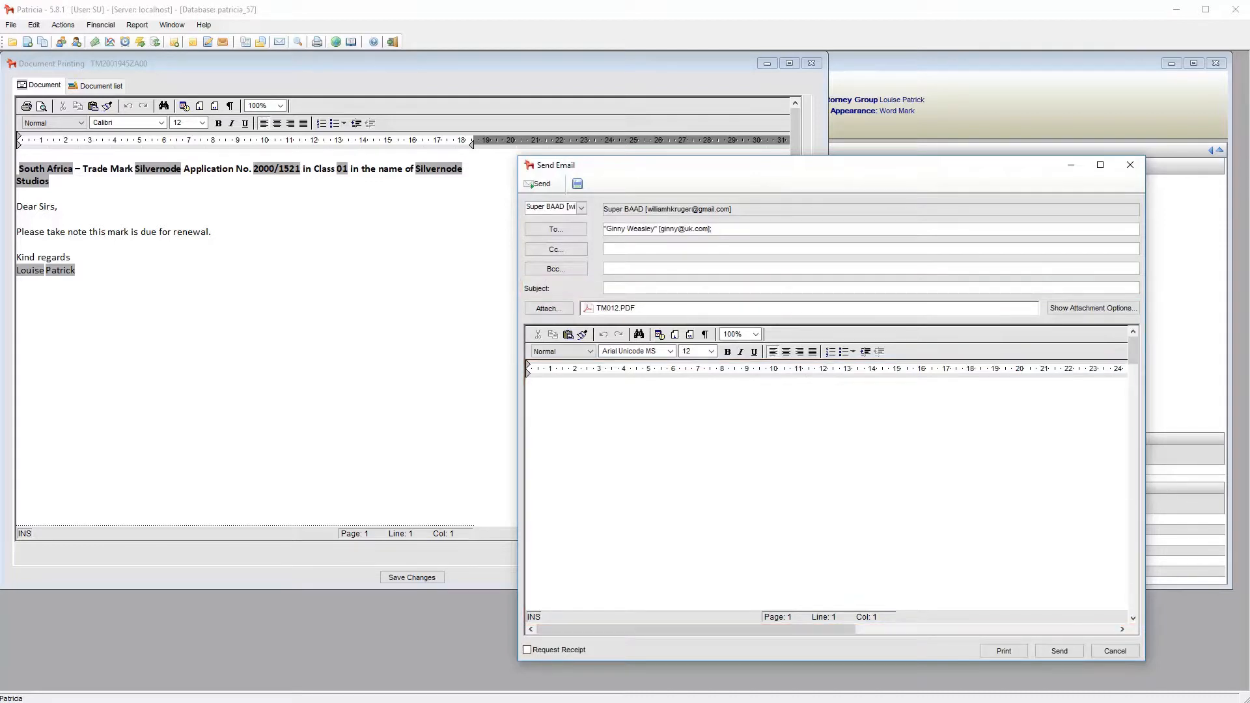
Step: Close the draft email, the generated letter and the case window without sending anything
{"action": "left_click", "coordinate": [1131, 166]}
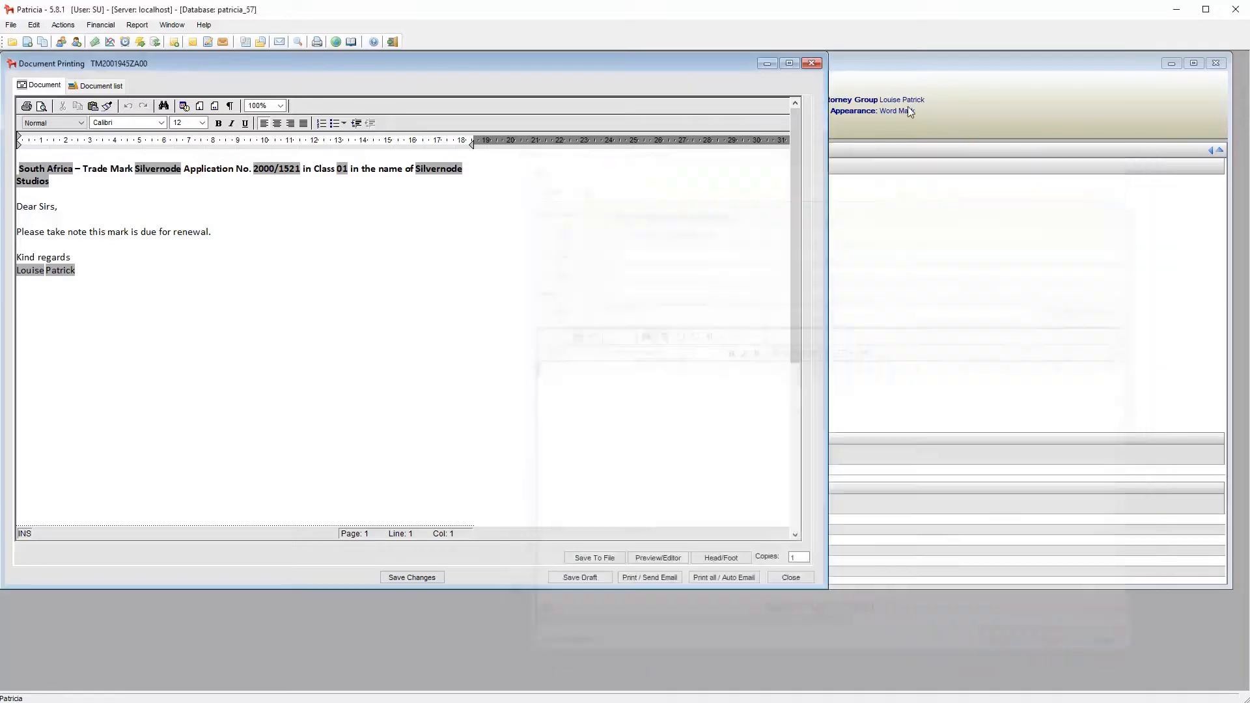
{"action": "left_click", "coordinate": [811, 63]}
{"action": "left_click", "coordinate": [1217, 63]}
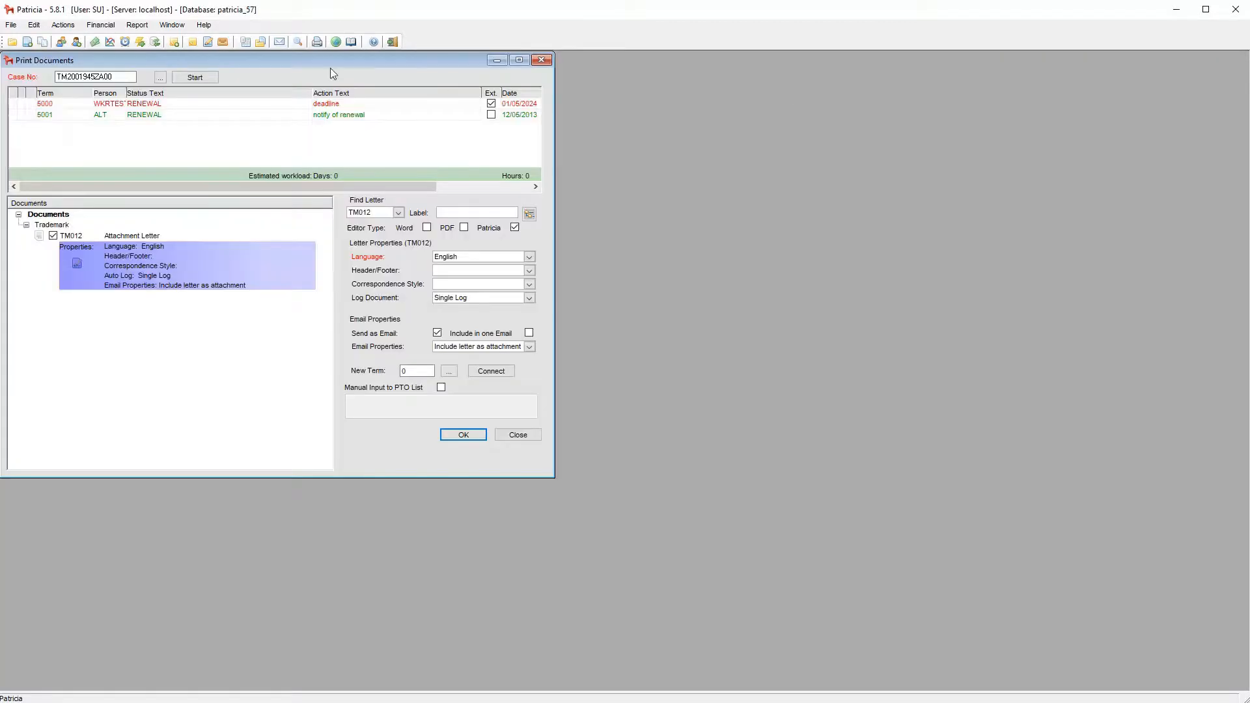
Step: Open the email properties of the English TM012 Attachment Letter template among the Trademark templates in Document Template Creation
{"action": "left_click", "coordinate": [63, 25]}
{"action": "mouse_move", "coordinate": [91, 43]}
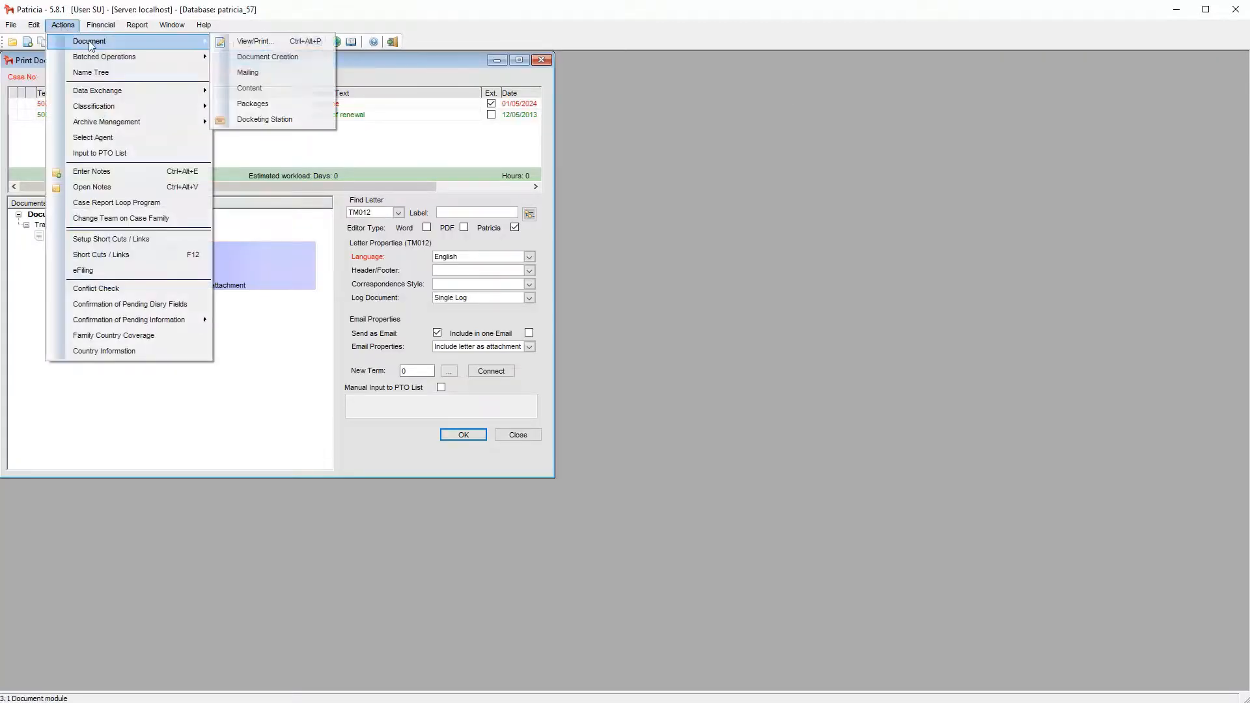
{"action": "left_click", "coordinate": [272, 58]}
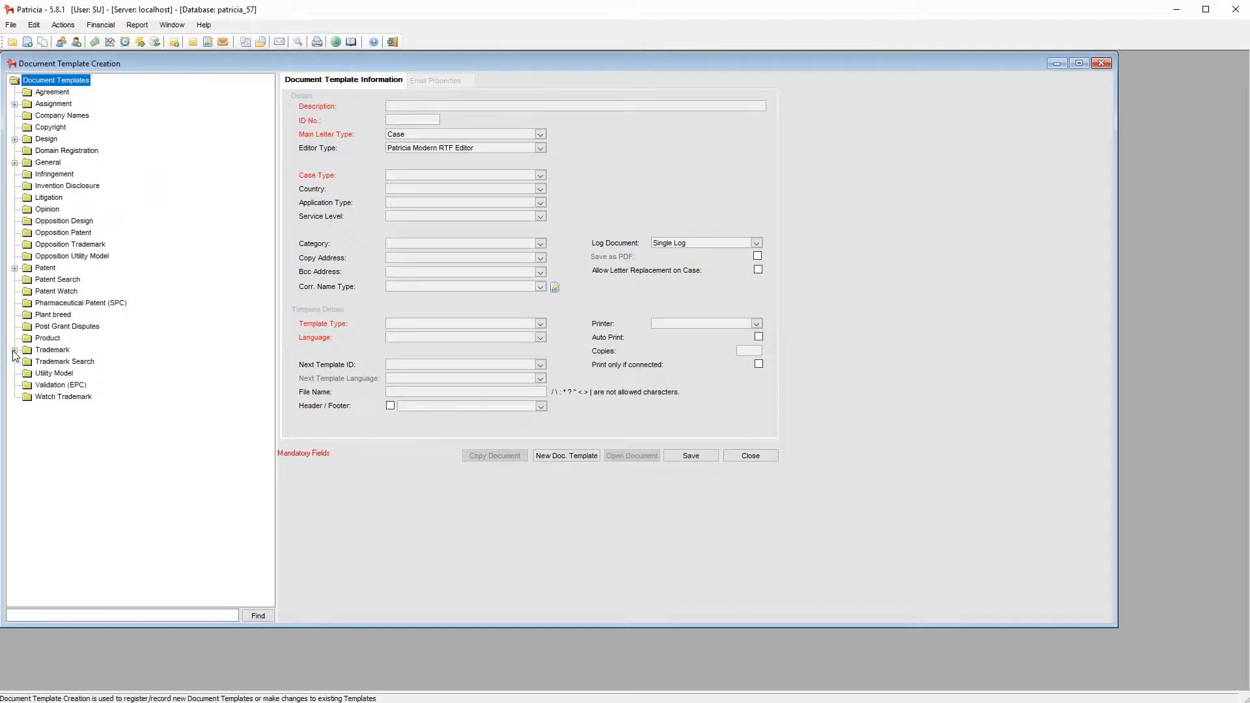
{"action": "left_click", "coordinate": [14, 350]}
{"action": "left_click", "coordinate": [27, 514]}
{"action": "left_click", "coordinate": [69, 525]}
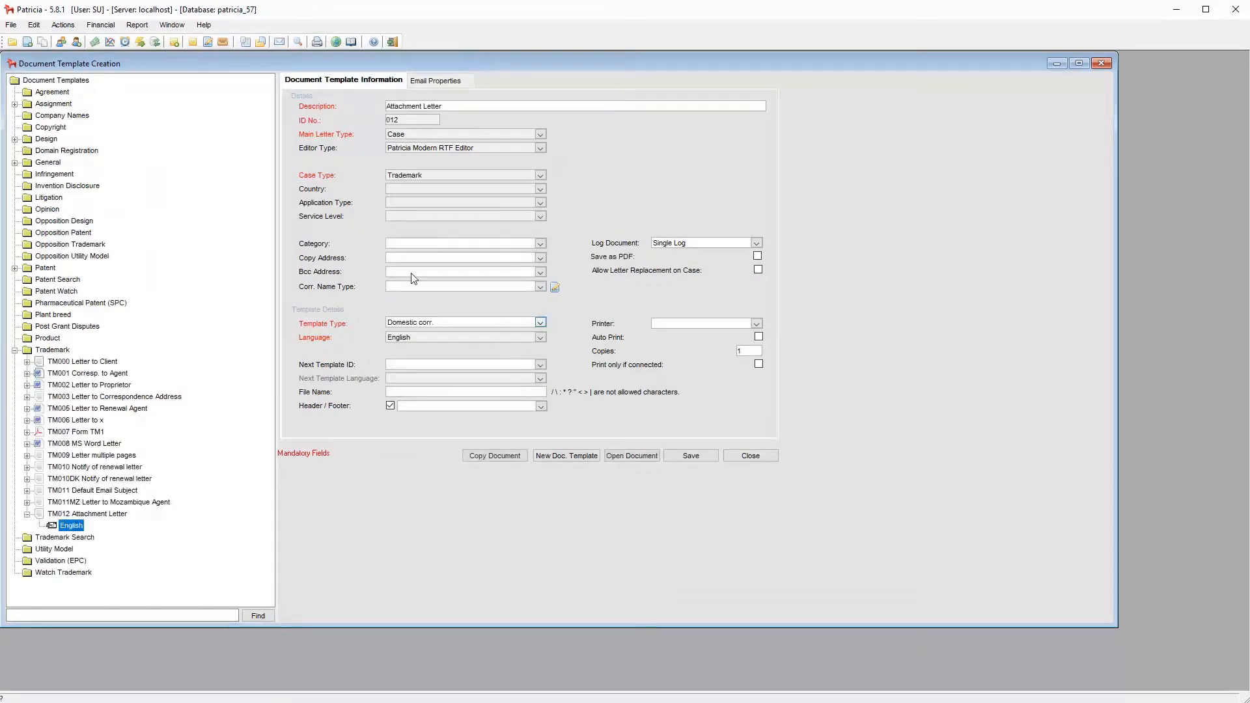
{"action": "left_click", "coordinate": [446, 81]}
{"action": "left_click", "coordinate": [695, 131]}
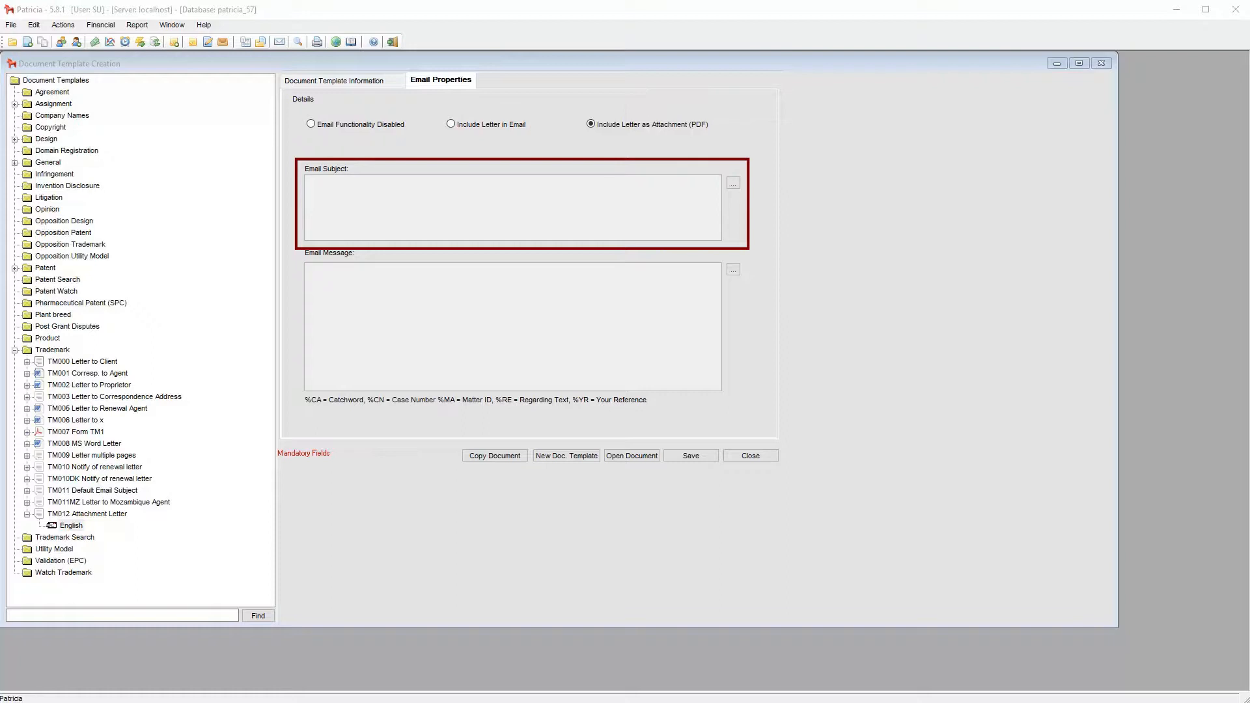
Step: Set the template's email subject in TXT Mode to "%CA – Trade Mark application - %YR"
{"action": "left_click", "coordinate": [733, 184]}
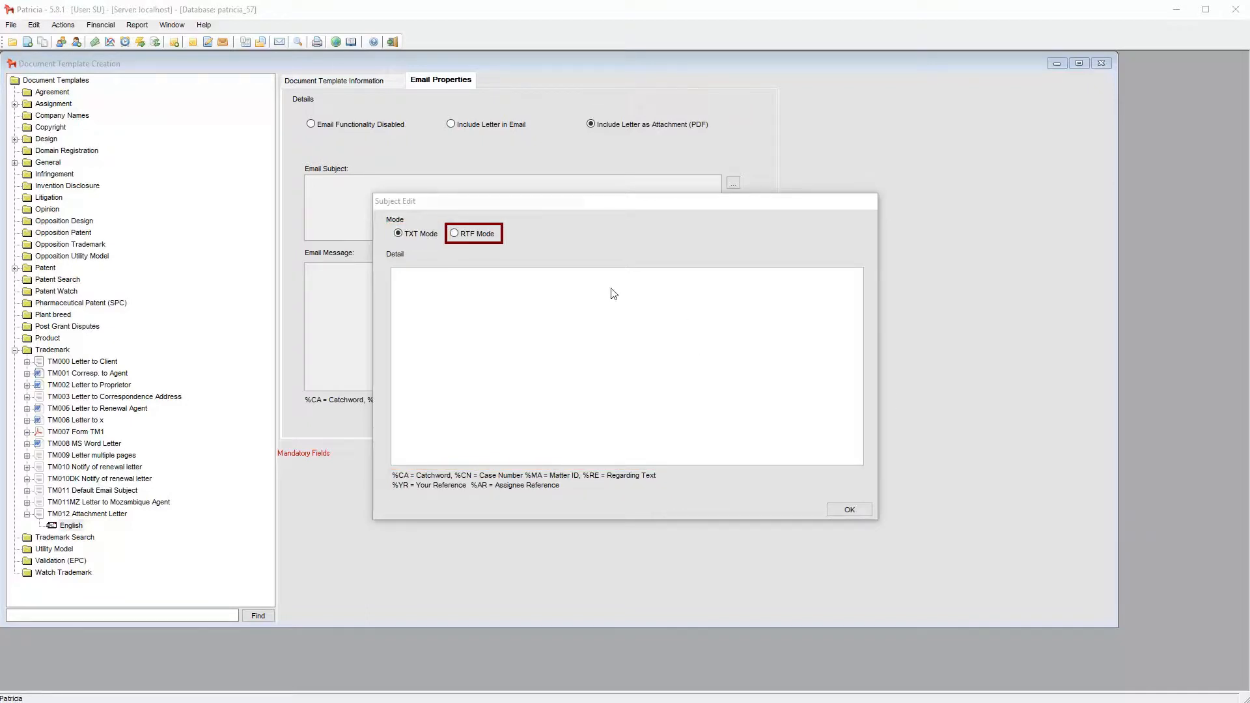
{"action": "left_click", "coordinate": [482, 235]}
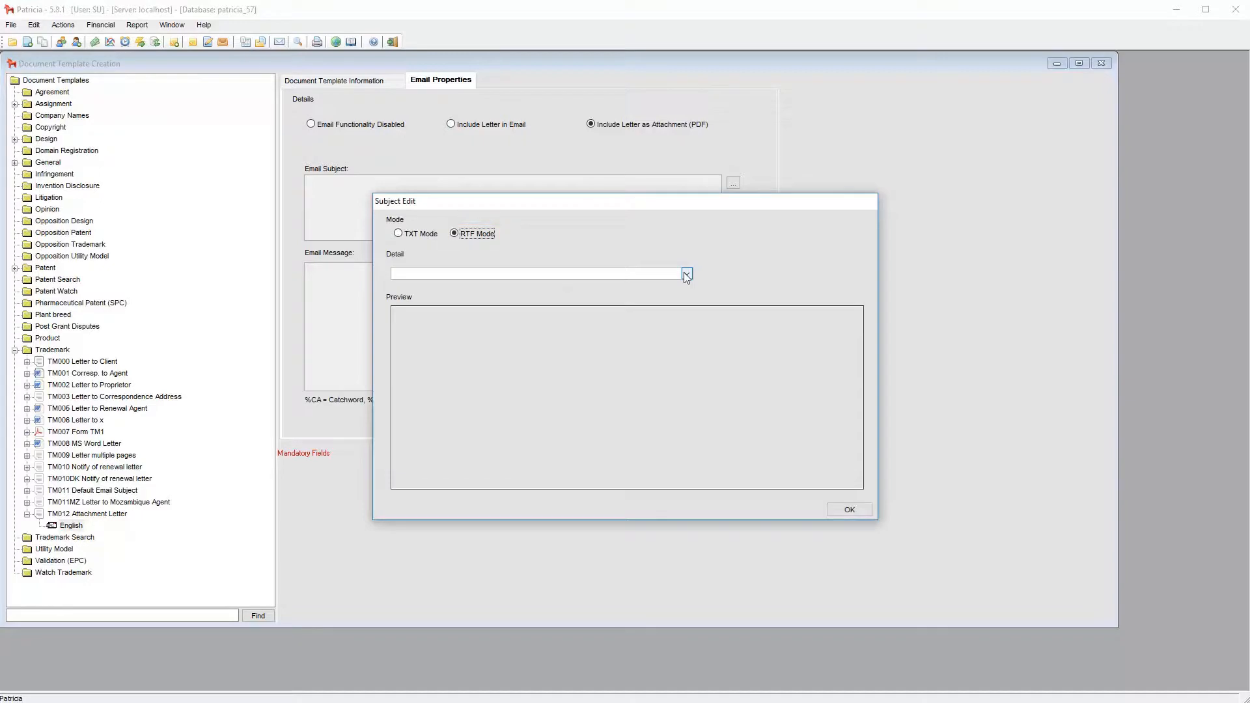
{"action": "left_click", "coordinate": [424, 236]}
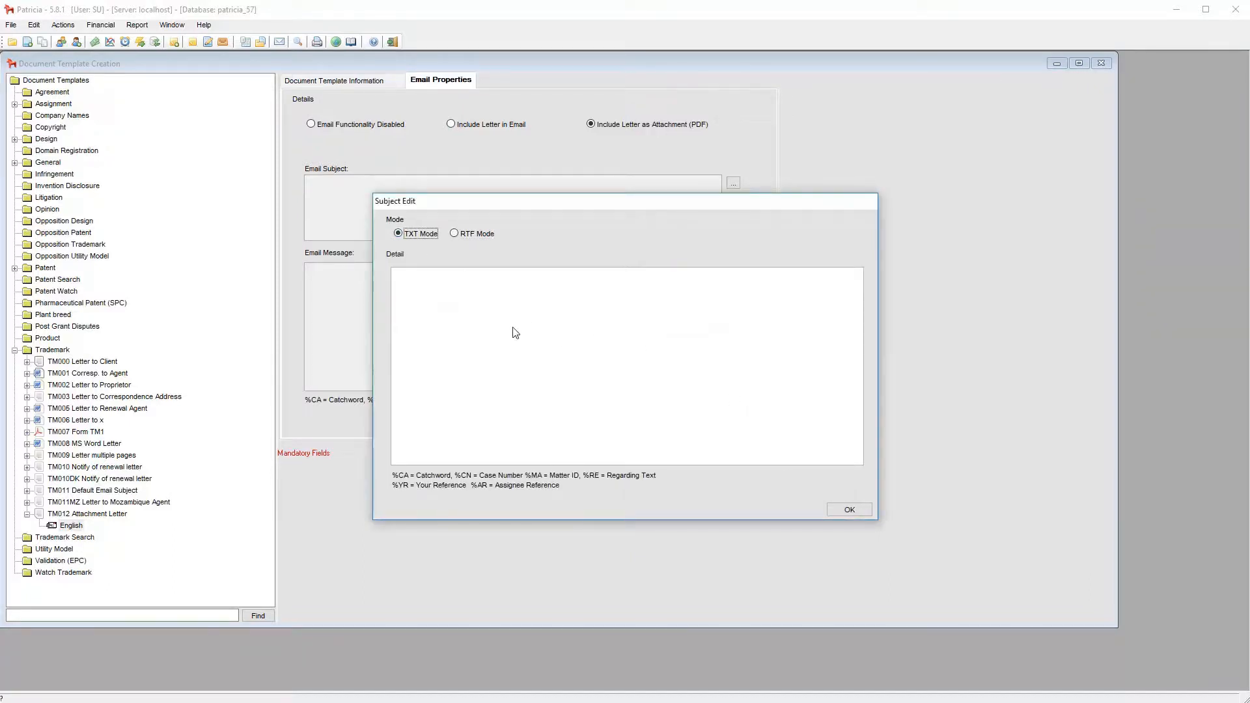
{"action": "left_click", "coordinate": [495, 304]}
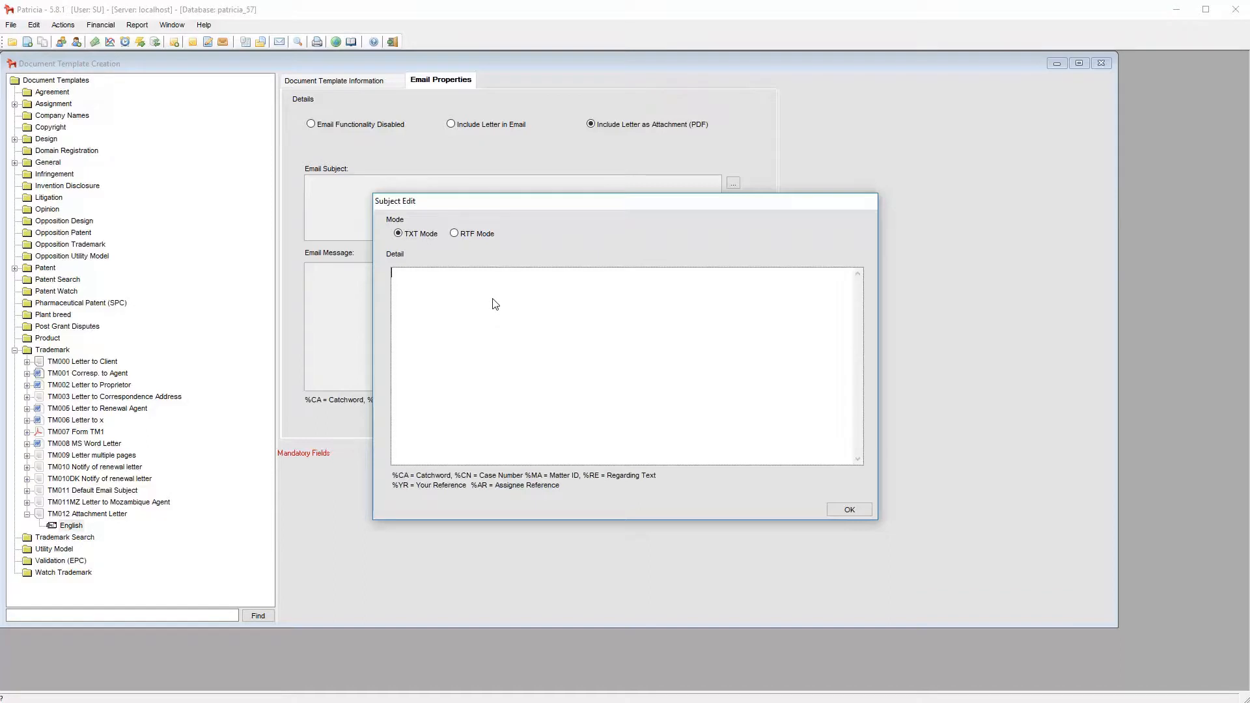
{"action": "type", "text": "%CA – Trade Mark application - %YR"}
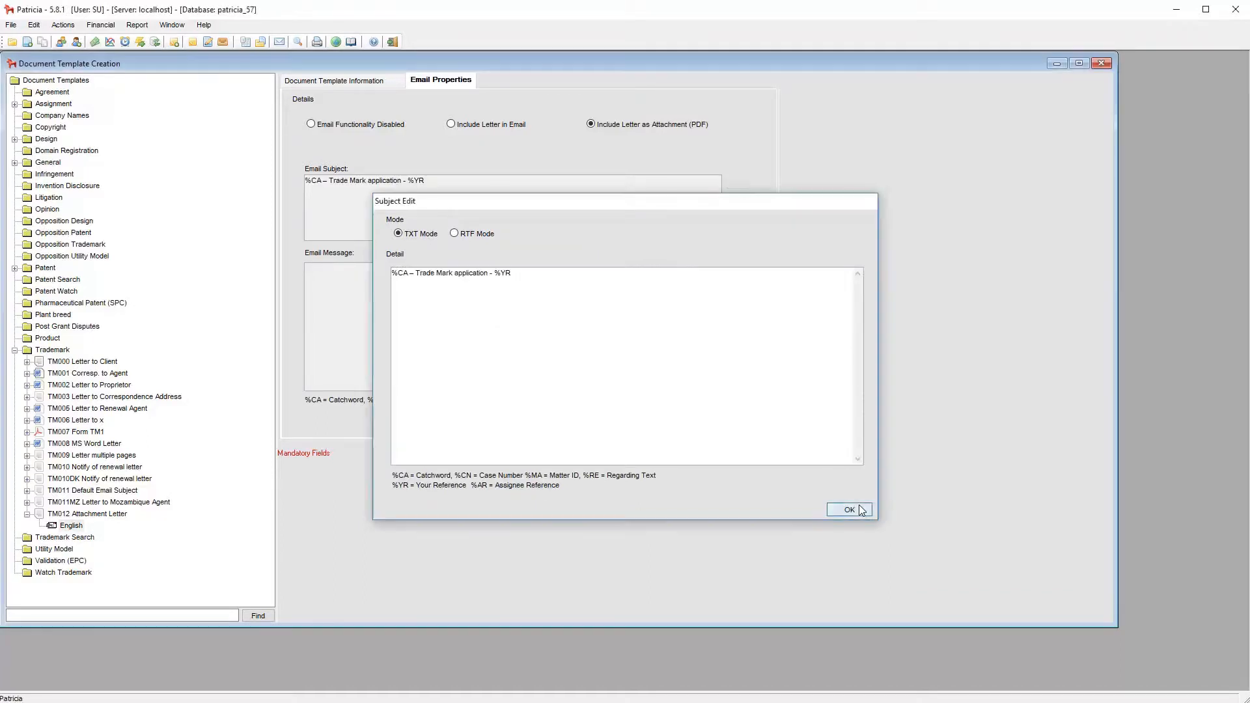
{"action": "left_click", "coordinate": [849, 510]}
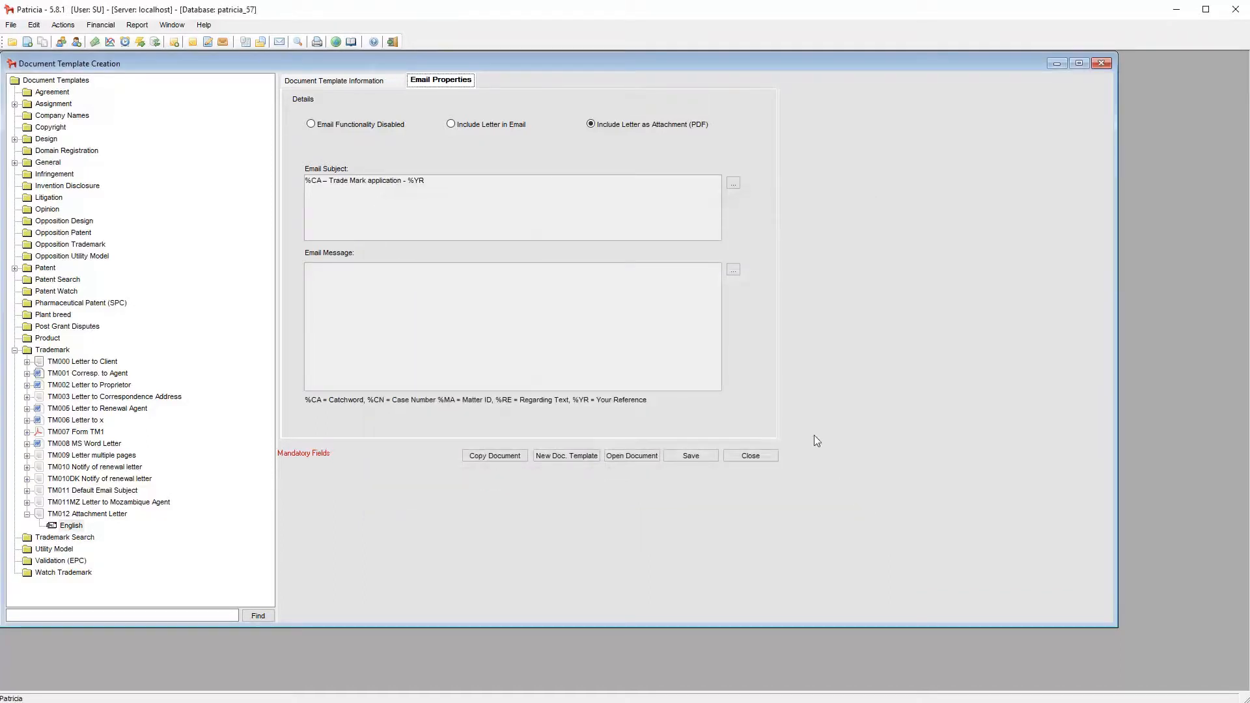
Step: Enter the TXT Mode email message "Dear Sirs, Please see important notification attached regard trade mark %CA", closing with "Kind regards" and the sender's name
{"action": "left_click", "coordinate": [733, 269]}
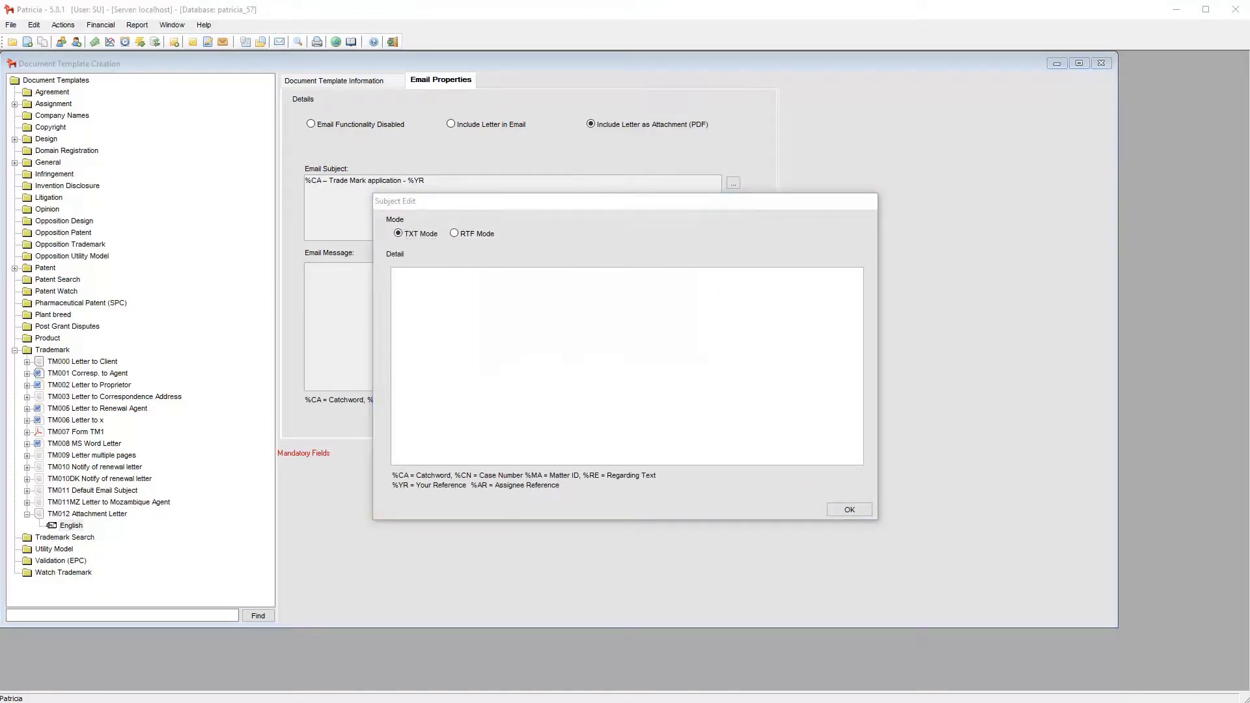
{"action": "left_click", "coordinate": [454, 233]}
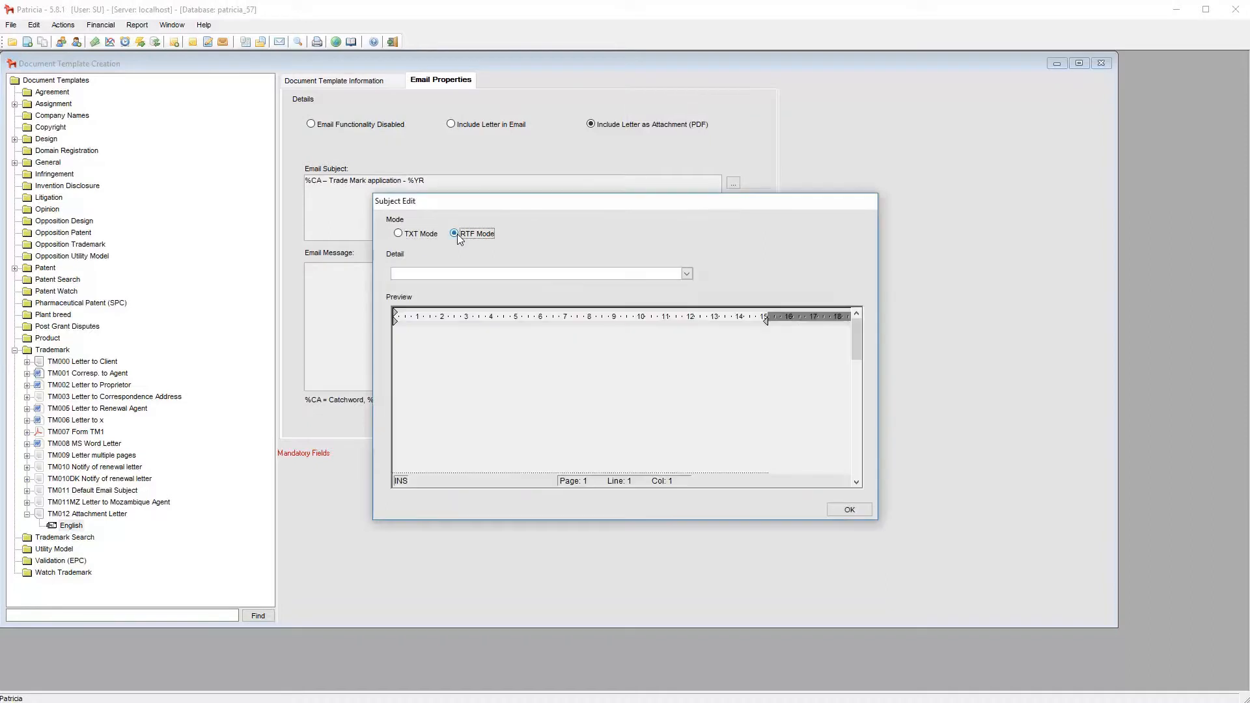
{"action": "left_click", "coordinate": [417, 234]}
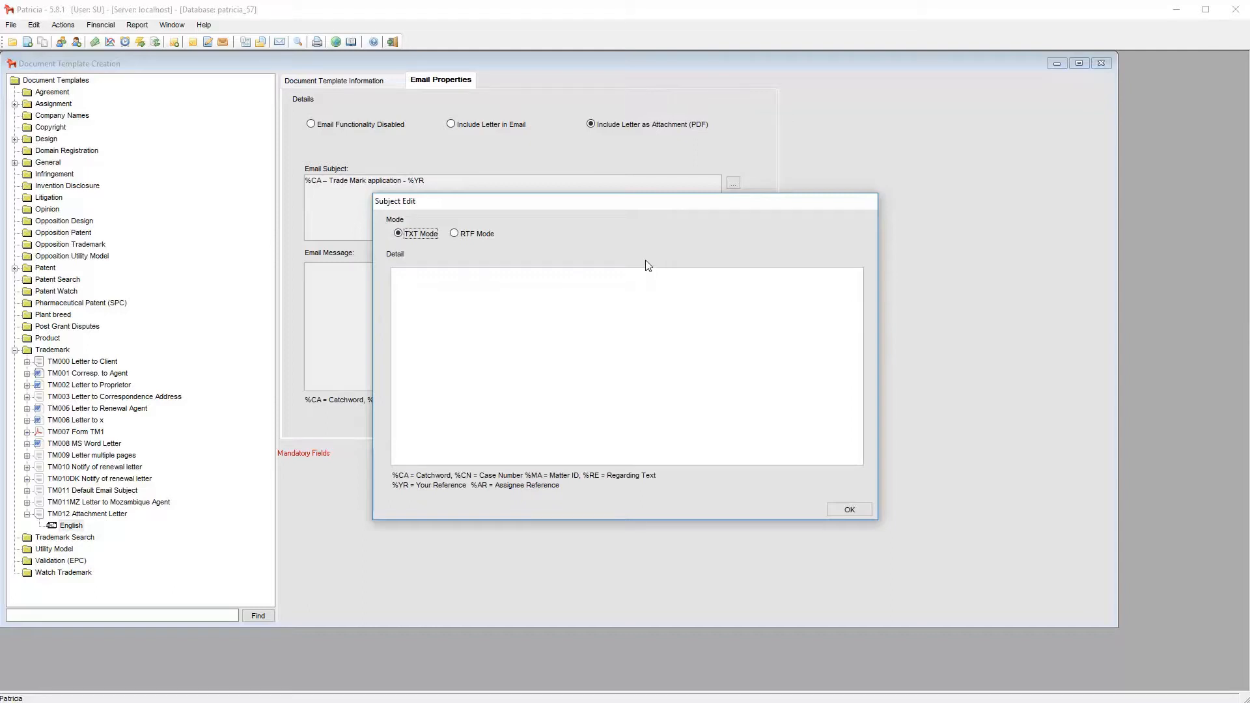
{"action": "left_click", "coordinate": [535, 312]}
{"action": "type", "text": "Dear Sirs, Please see important notification attached regard trade mark %CA Kind regards William"}
{"action": "left_click", "coordinate": [608, 283]}
{"action": "key", "text": "Return"}
{"action": "left_click", "coordinate": [489, 274]}
{"action": "key", "text": "Return"}
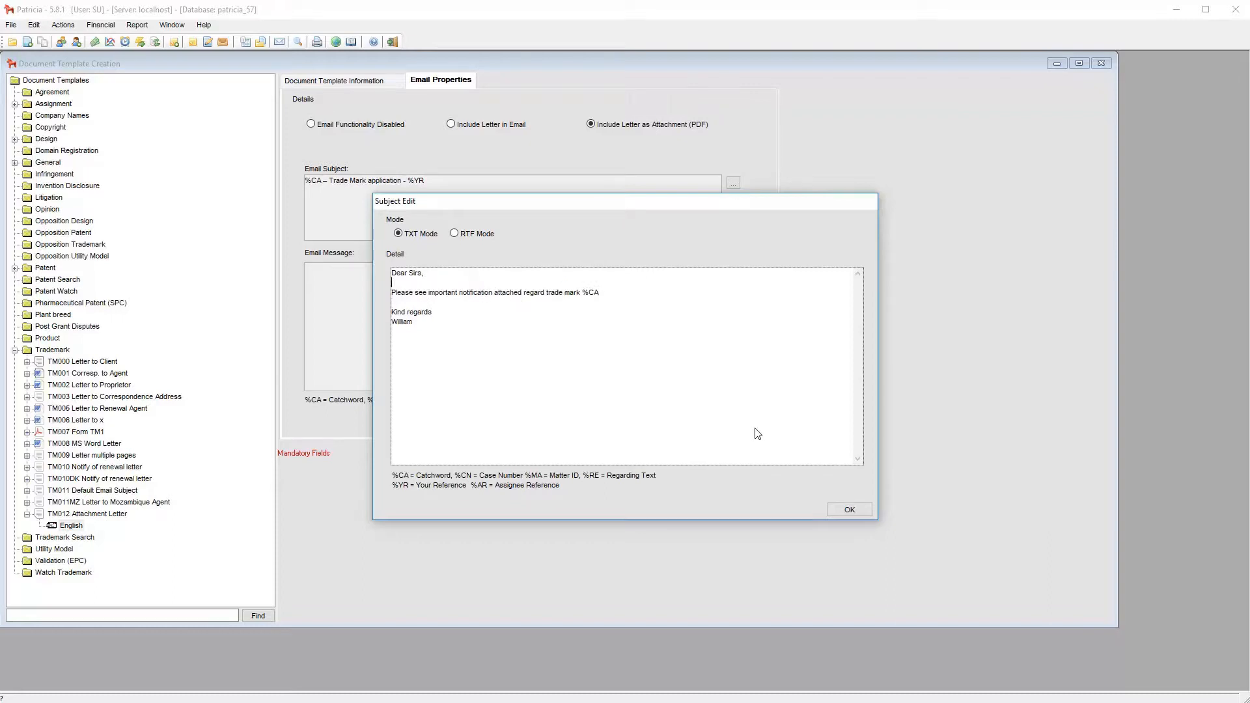
{"action": "left_click", "coordinate": [852, 509]}
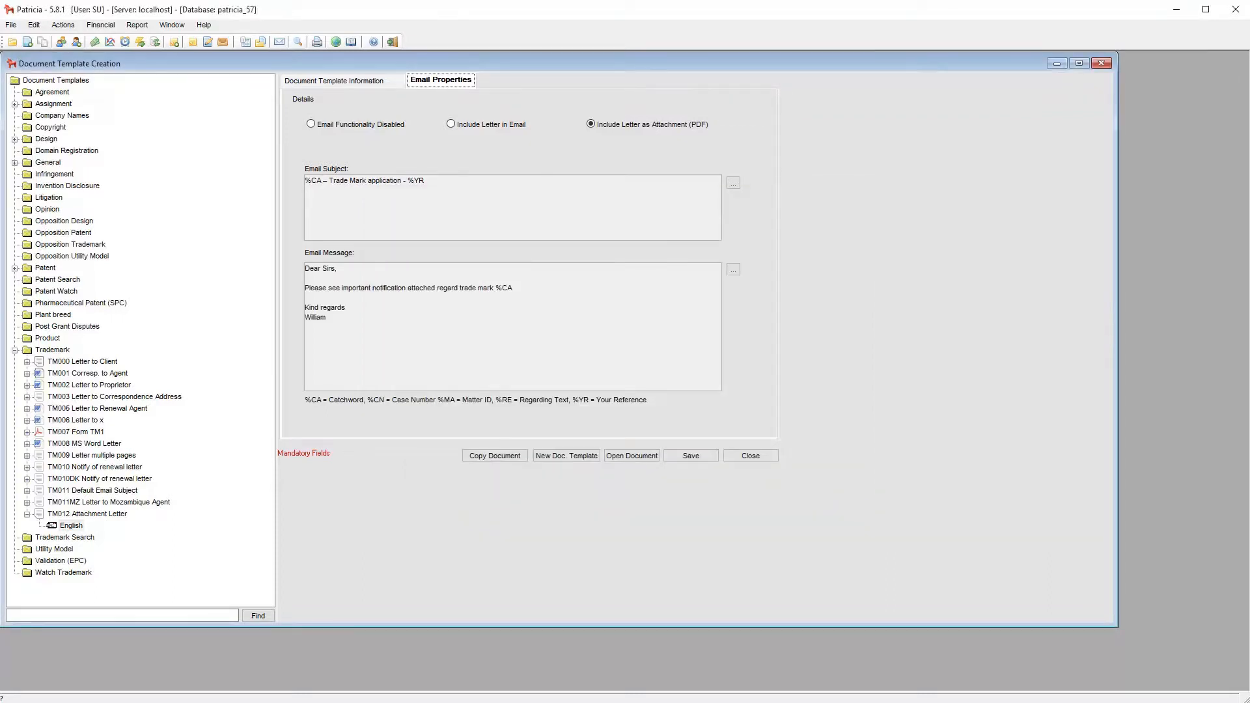
Step: Save the template, recheck its email properties and close the template window
{"action": "left_click", "coordinate": [706, 454]}
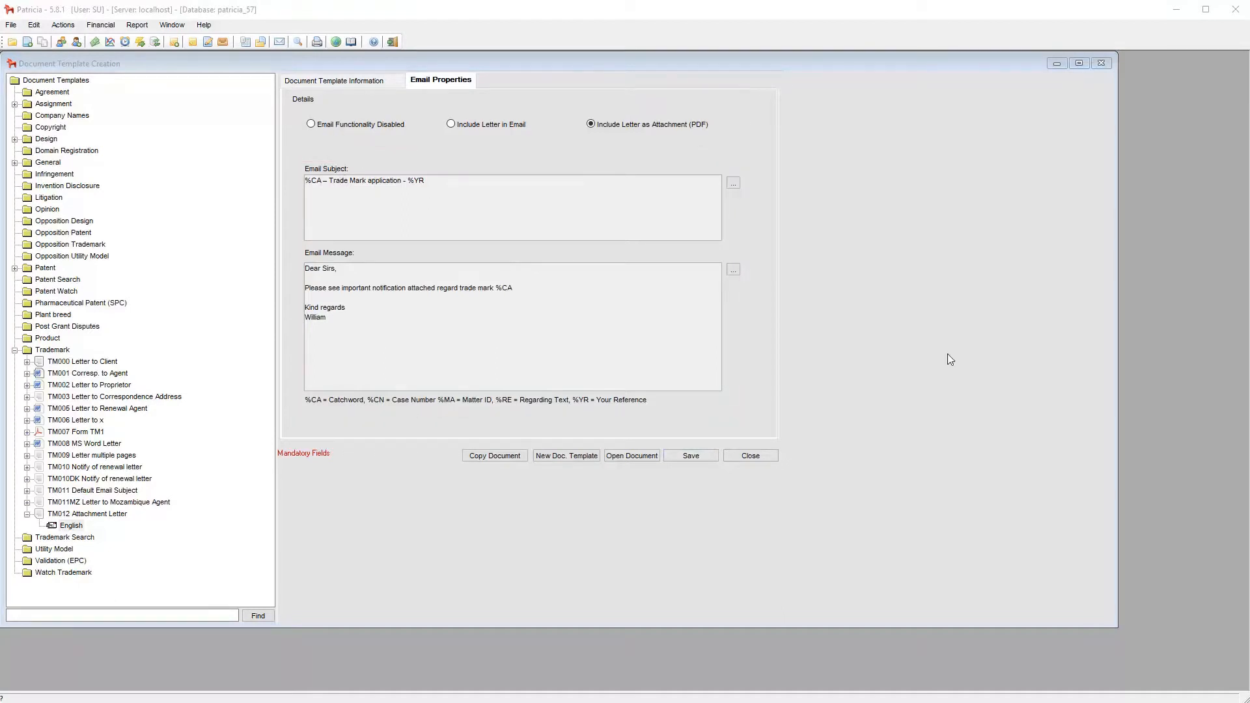
{"action": "left_click", "coordinate": [346, 80]}
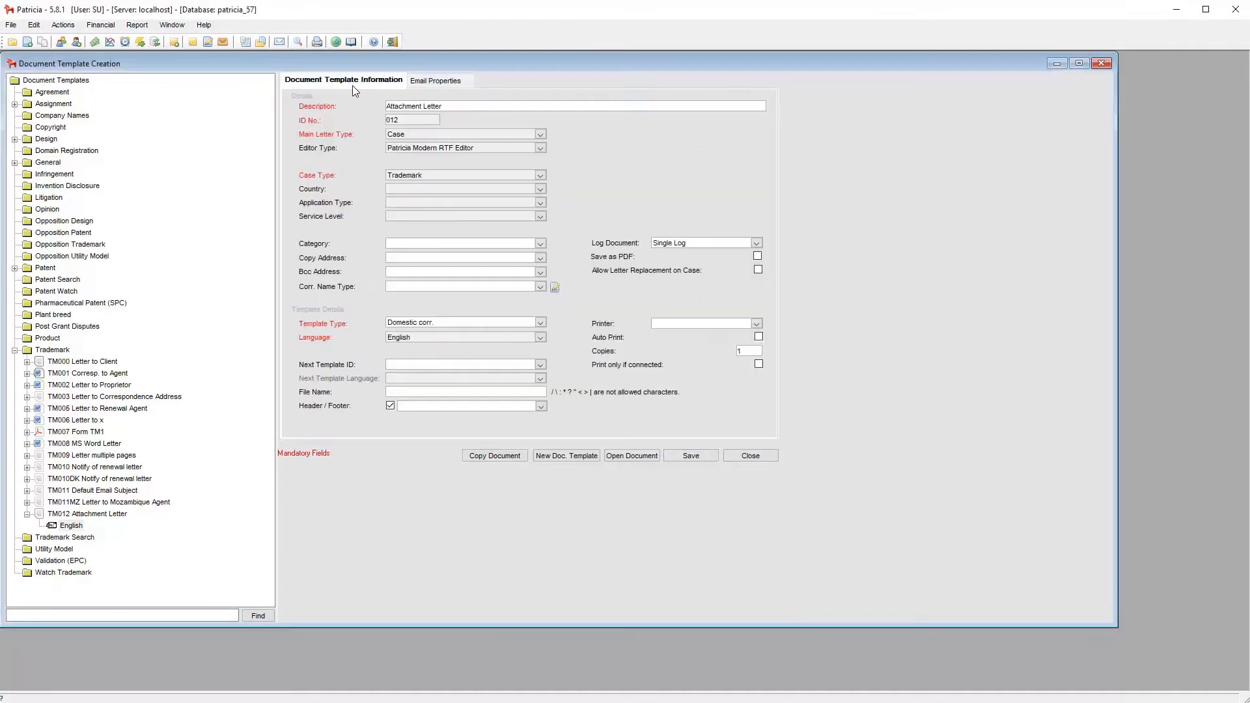
{"action": "left_click", "coordinate": [438, 82]}
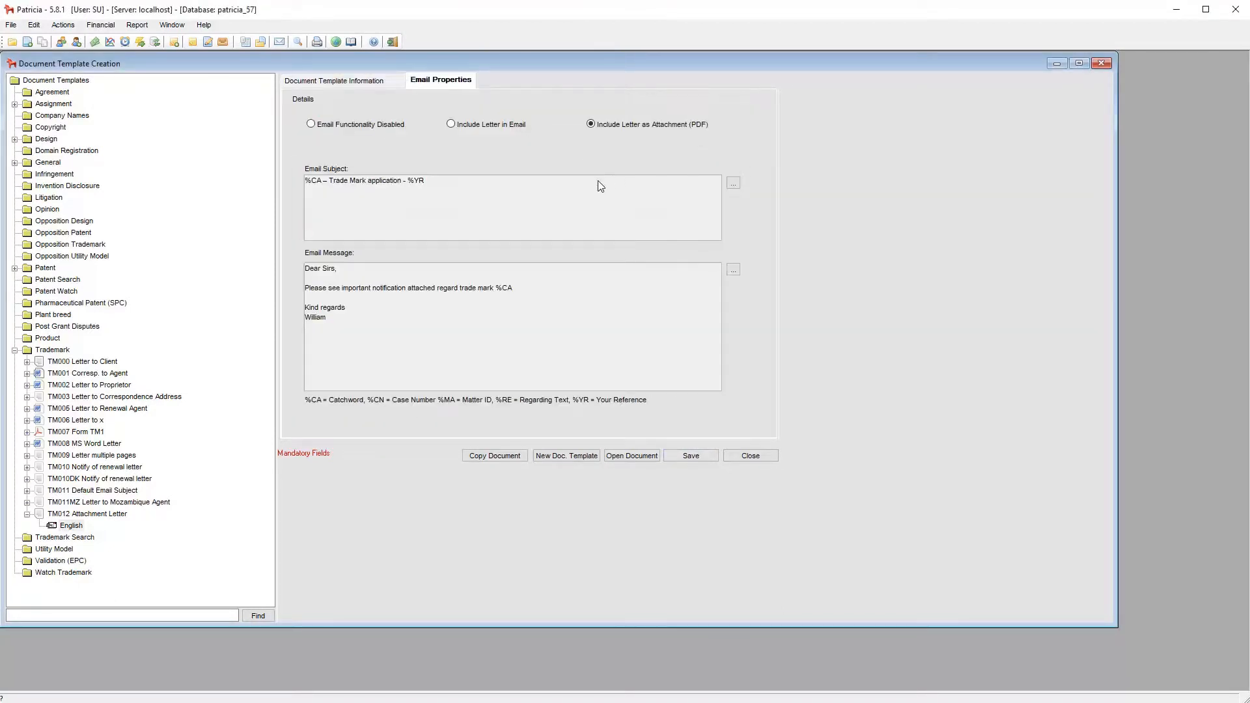
{"action": "left_click", "coordinate": [1102, 64]}
Step: Generate the TM012 letter's email to check its subject and message, then cancel it and close the letter
{"action": "left_click", "coordinate": [460, 435]}
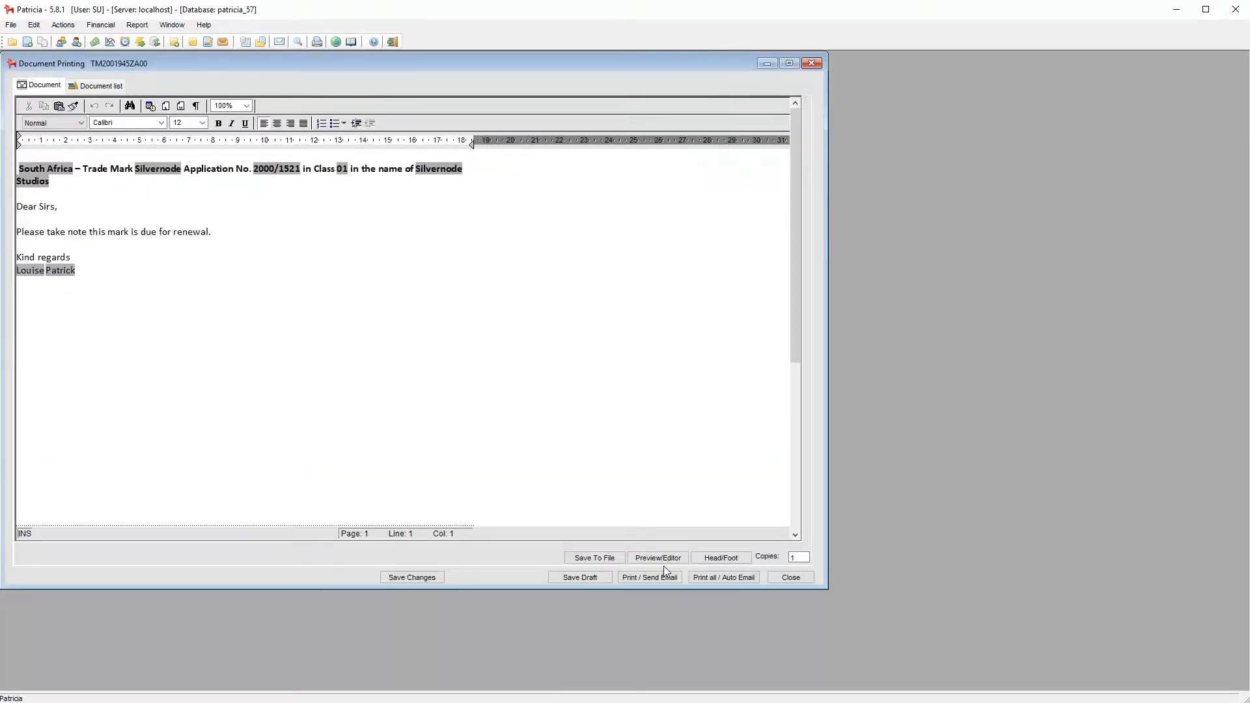
{"action": "left_click", "coordinate": [650, 578]}
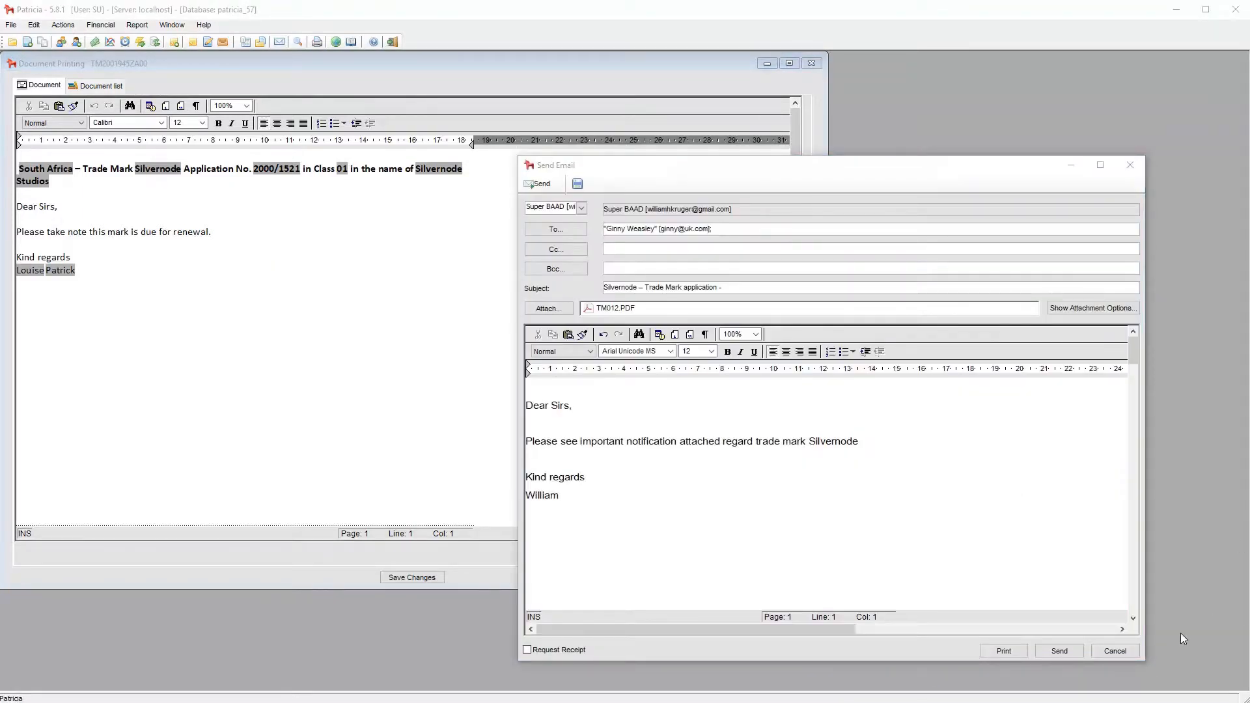
{"action": "left_click", "coordinate": [1115, 651]}
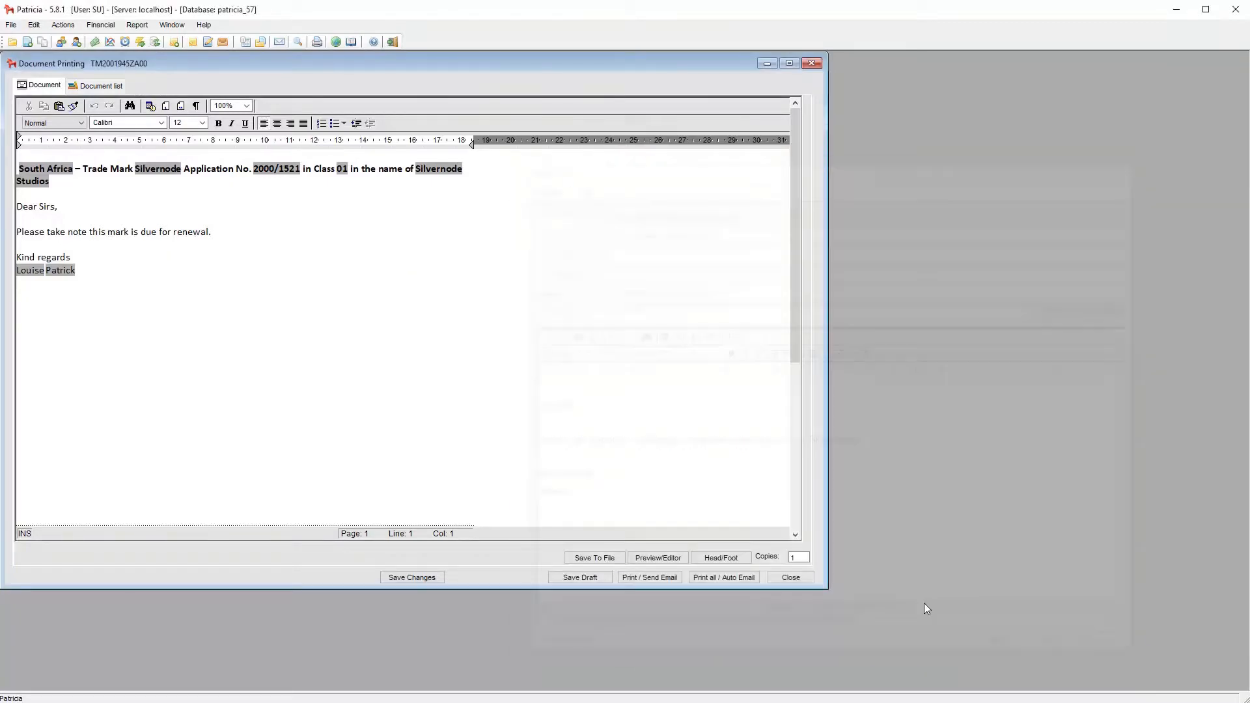
{"action": "left_click", "coordinate": [787, 574]}
Step: Reopen the English version of the TM012 Attachment Letter template and show its email properties
{"action": "left_click", "coordinate": [39, 26]}
{"action": "mouse_move", "coordinate": [98, 40]}
{"action": "left_click", "coordinate": [291, 61]}
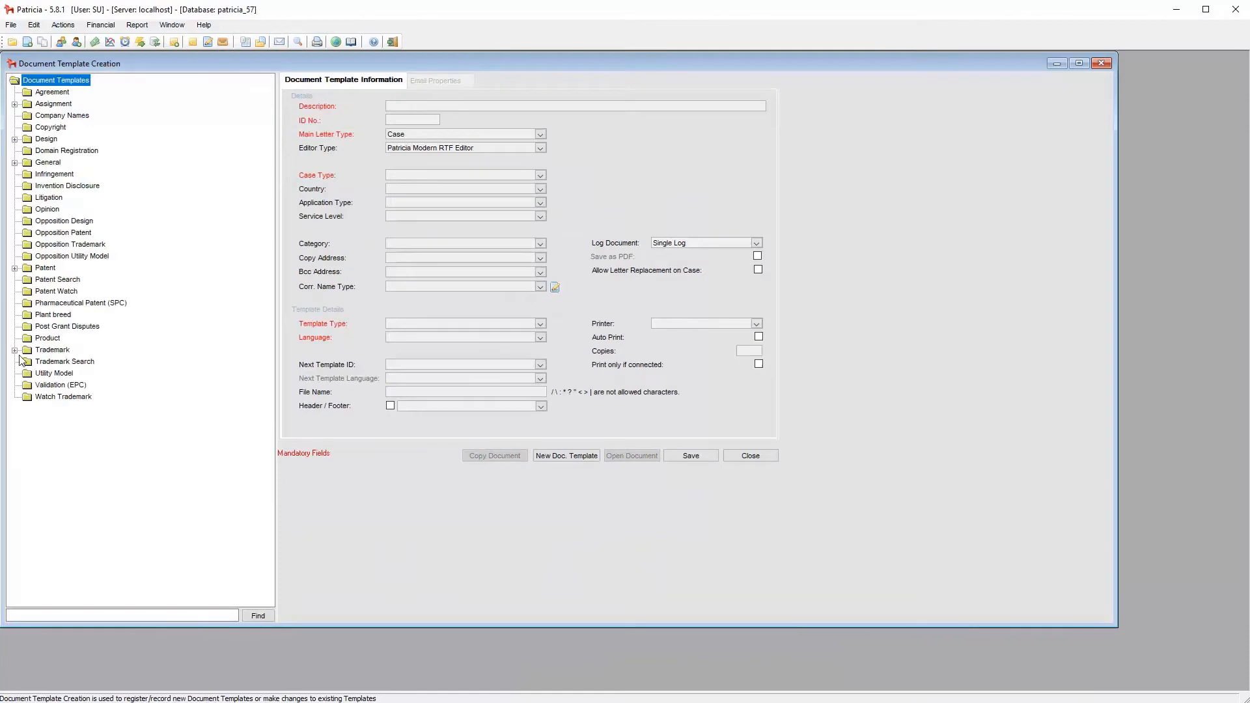
{"action": "left_click", "coordinate": [15, 349]}
{"action": "double_click", "coordinate": [97, 514]}
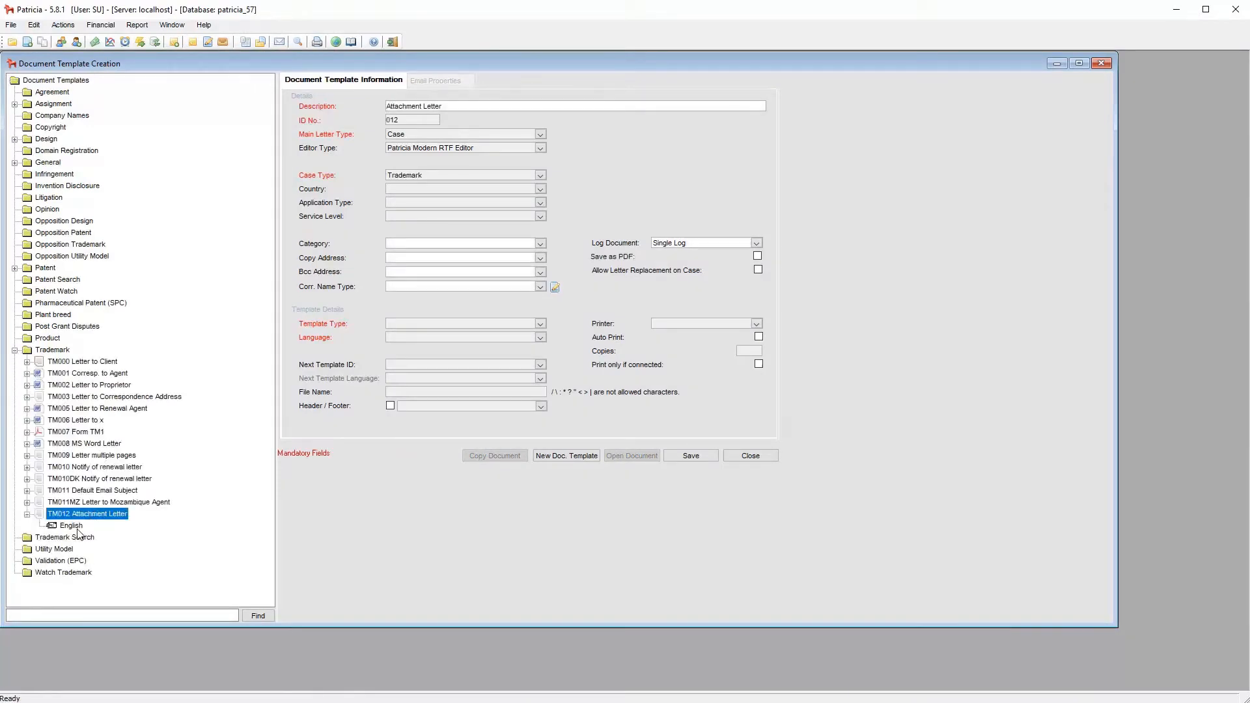
{"action": "left_click", "coordinate": [71, 526]}
{"action": "left_click", "coordinate": [436, 81]}
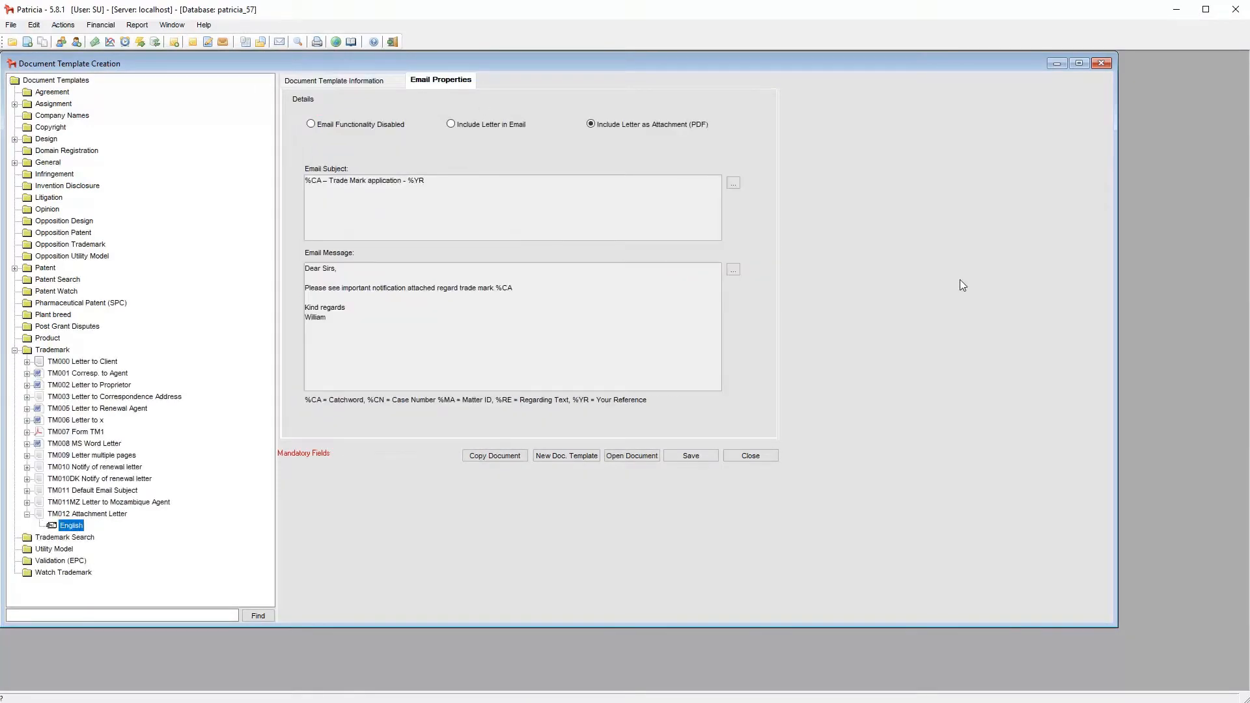
Step: Switch the TM012 email subject to RTF Mode, using the TM011 Default Email Subject document
{"action": "left_click", "coordinate": [733, 184]}
{"action": "left_click", "coordinate": [481, 234]}
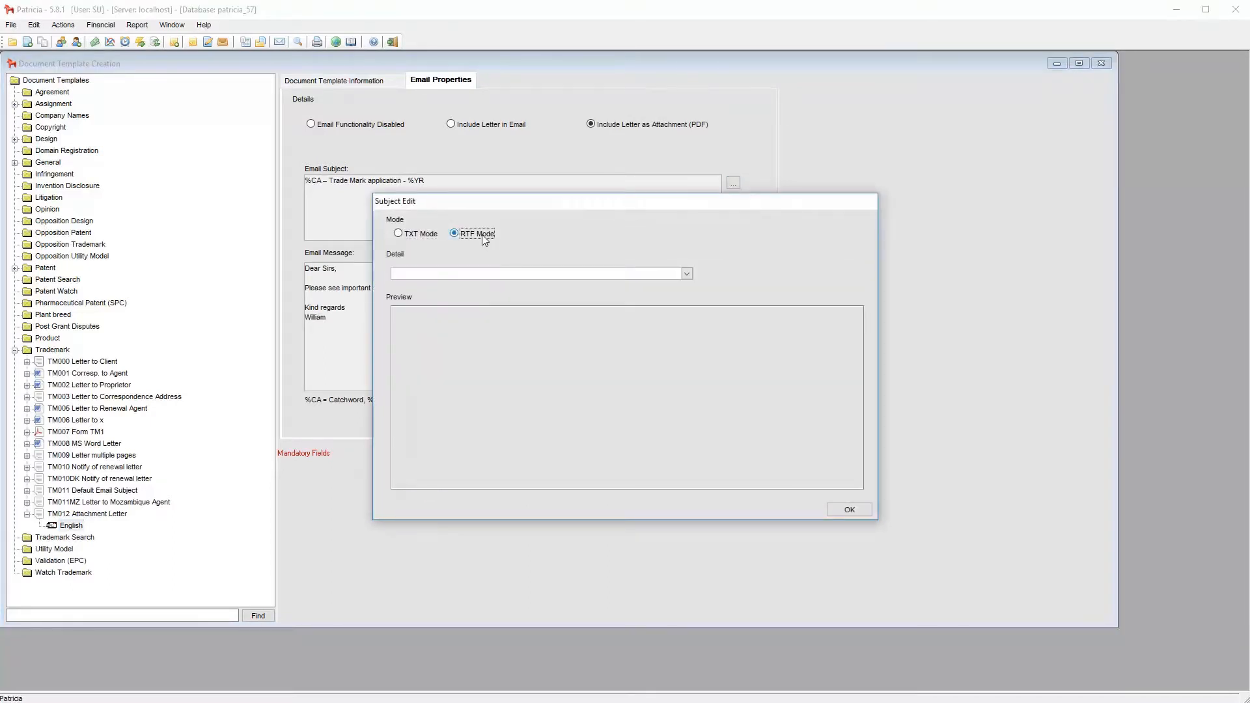
{"action": "left_click", "coordinate": [687, 273]}
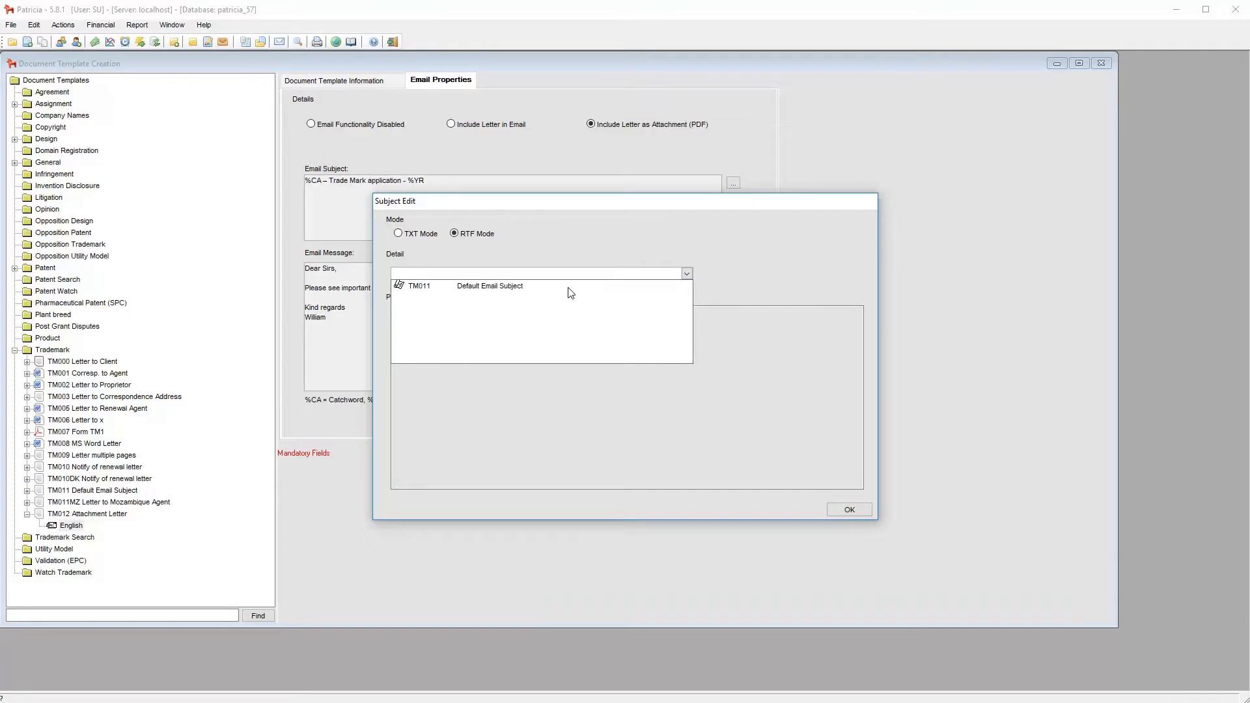
{"action": "left_click", "coordinate": [545, 287]}
{"action": "left_click", "coordinate": [852, 510]}
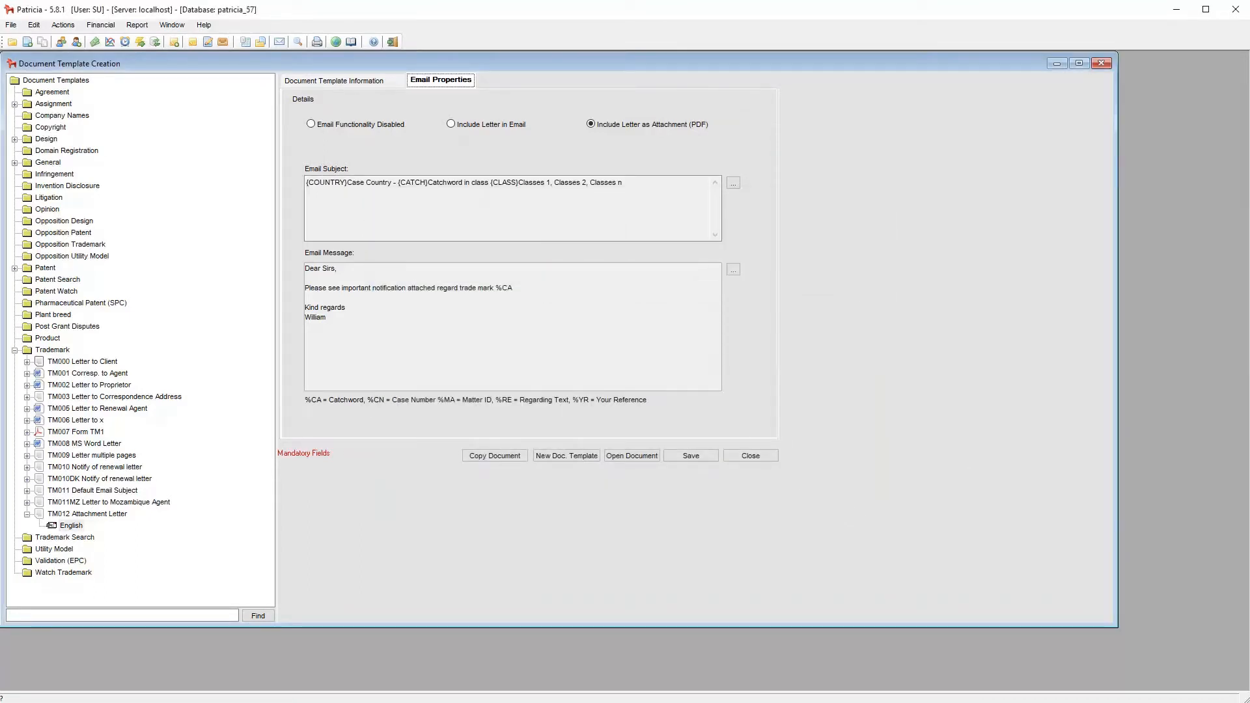
Step: Try to assign an RTF Mode document to the email message of the TM012 template
{"action": "left_click", "coordinate": [733, 270]}
{"action": "left_click", "coordinate": [483, 236]}
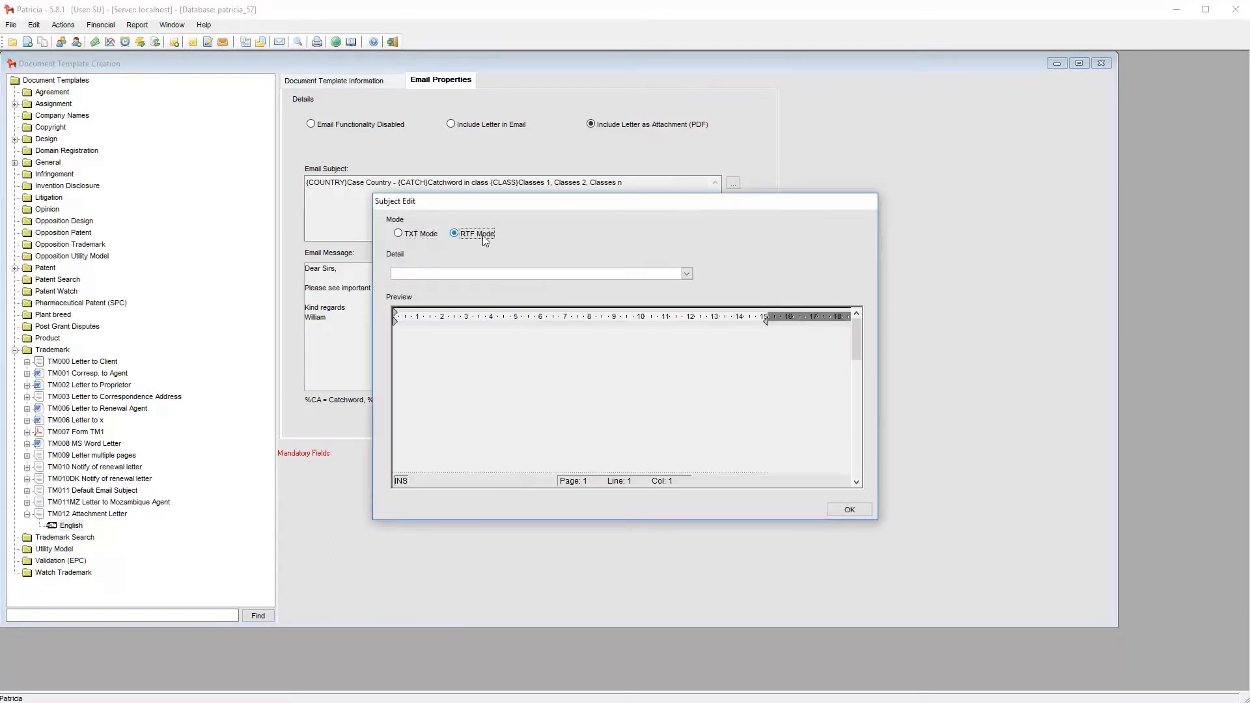
{"action": "left_click", "coordinate": [687, 274]}
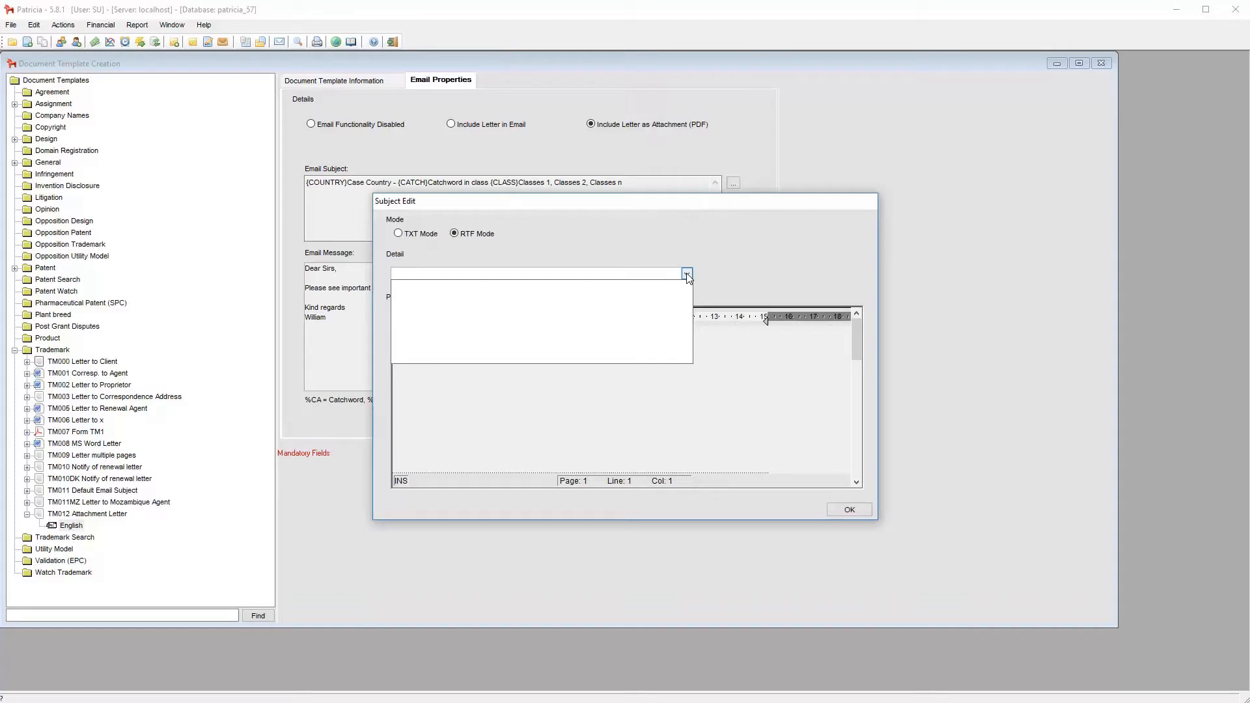
{"action": "left_click", "coordinate": [687, 274]}
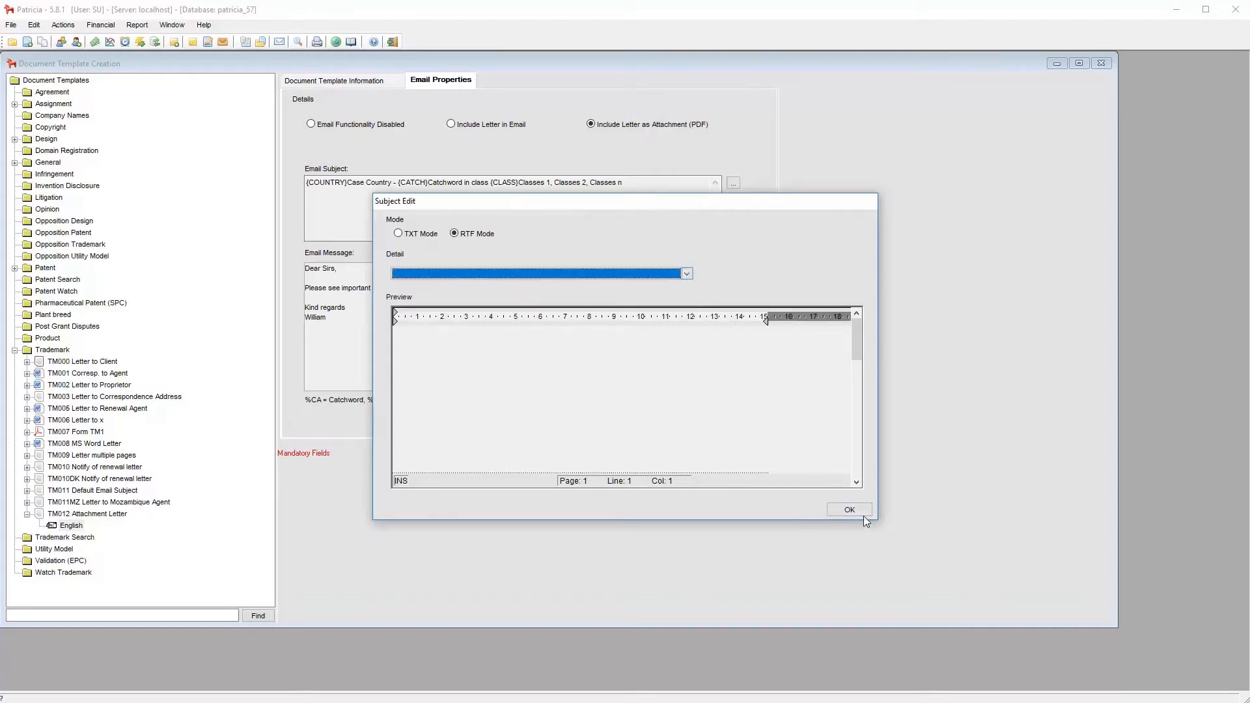
{"action": "left_click", "coordinate": [852, 511]}
Step: Start a new document template for the Trademark case type with description "Email Body" and ID No. 013
{"action": "left_click", "coordinate": [567, 456]}
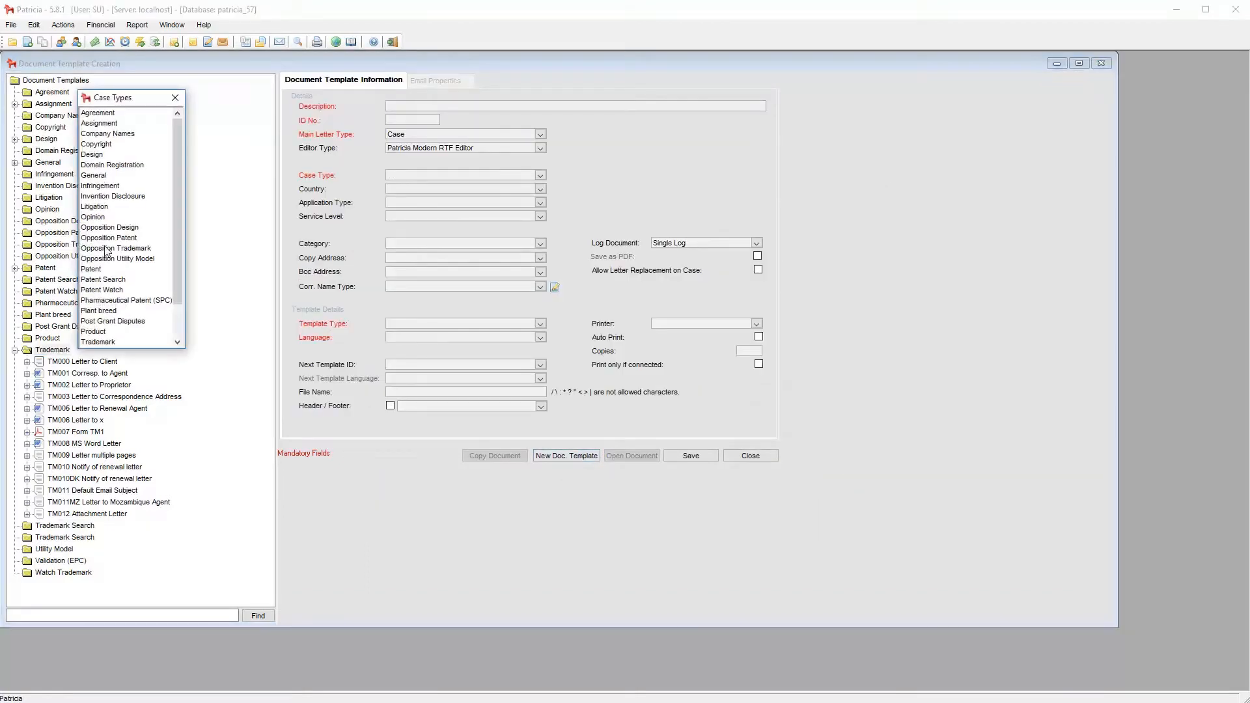
{"action": "scroll", "coordinate": [113, 329], "scroll_direction": "down", "scroll_amount": 1}
{"action": "left_click", "coordinate": [109, 311]}
{"action": "type", "text": "Email Body"}
{"action": "key", "text": "Tab"}
{"action": "type", "text": "01"}
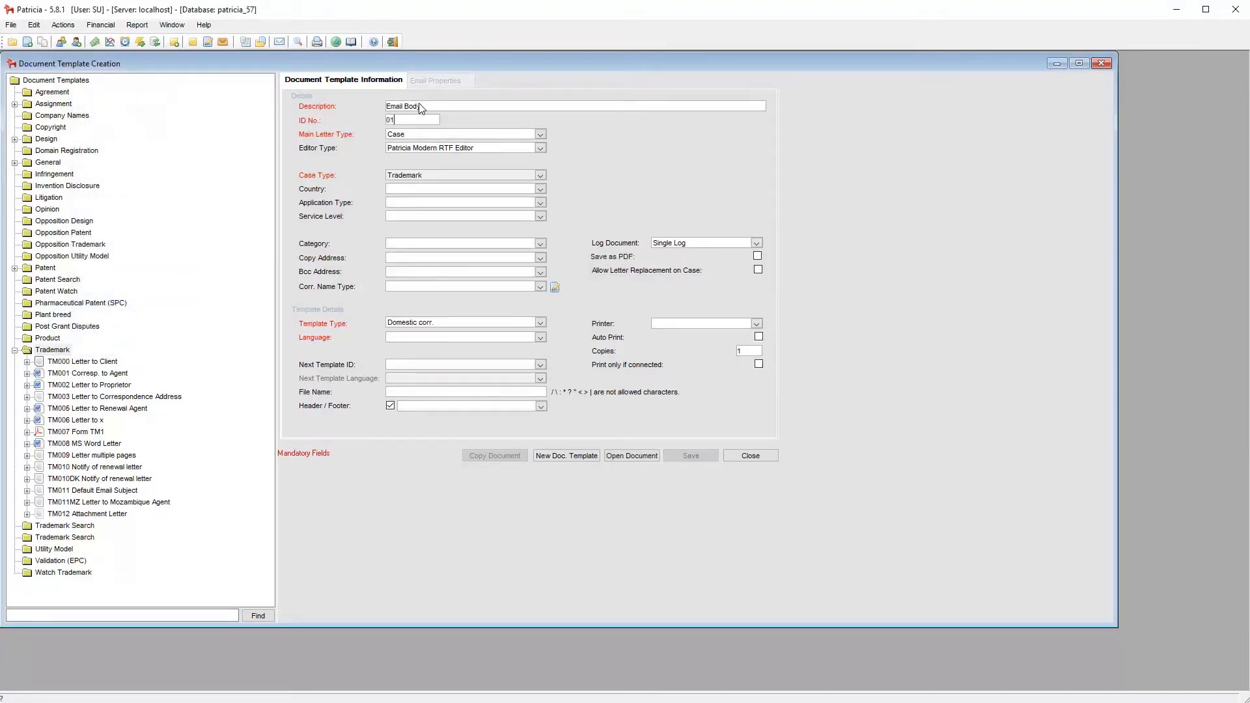
{"action": "type", "text": "3"}
{"action": "key", "text": "Tab"}
Step: Set the new template's language to English and its template type to Email Body
{"action": "left_click", "coordinate": [540, 337]}
{"action": "left_click", "coordinate": [456, 374]}
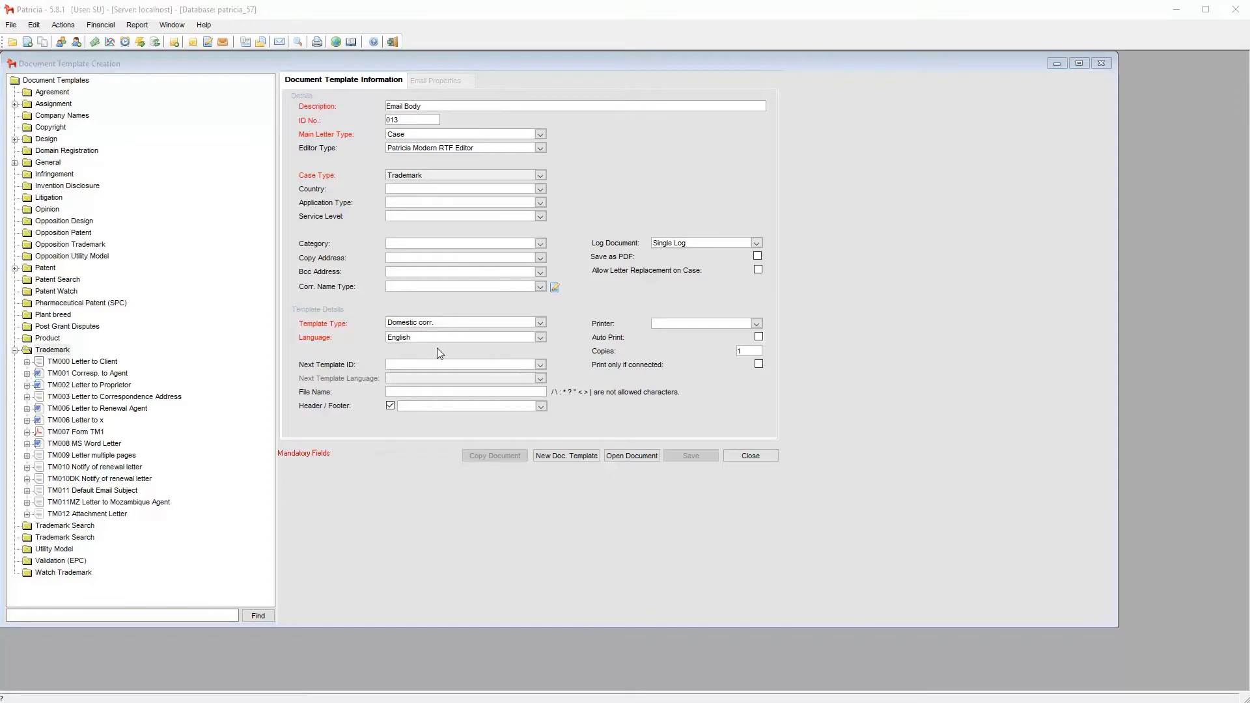
{"action": "left_click", "coordinate": [539, 324]}
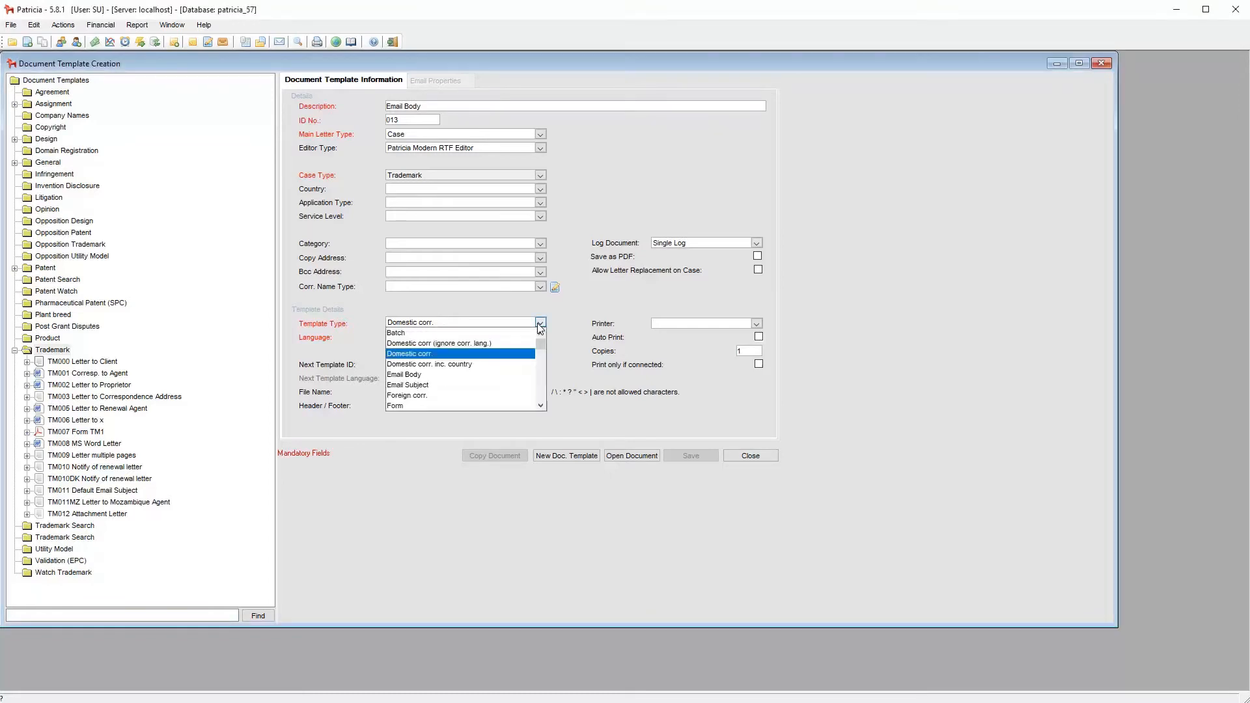
{"action": "left_click", "coordinate": [456, 375]}
Step: Fill the template's document with "Dear Sirs, Please see important notification attached regard trade mark", closing with "Kind regards" and the sender's name
{"action": "left_click", "coordinate": [632, 456]}
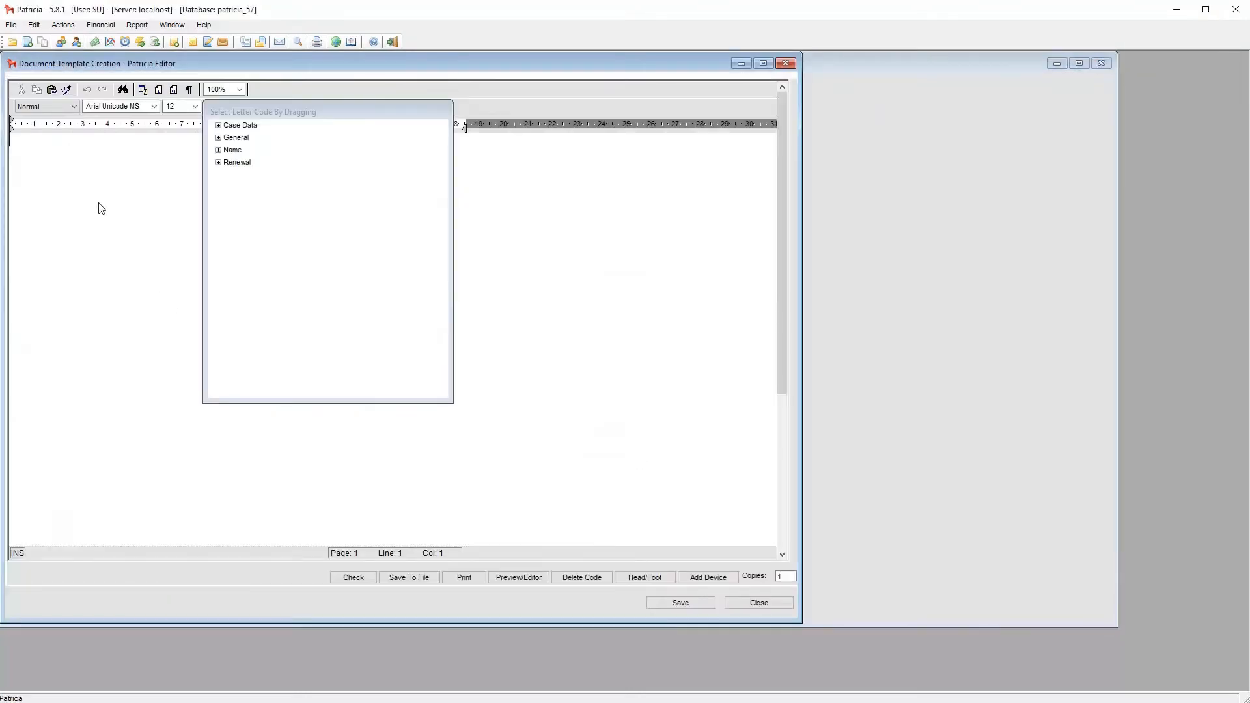
{"action": "left_click_drag", "start_coordinate": [273, 110], "coordinate": [558, 151]}
{"action": "left_click", "coordinate": [265, 168]}
{"action": "double_click", "coordinate": [265, 168]}
{"action": "key", "text": "Delete"}
Step: Insert the Case Data letter code Catchword after "trade mark" in the message text and save the TM013 template
{"action": "double_click", "coordinate": [519, 166]}
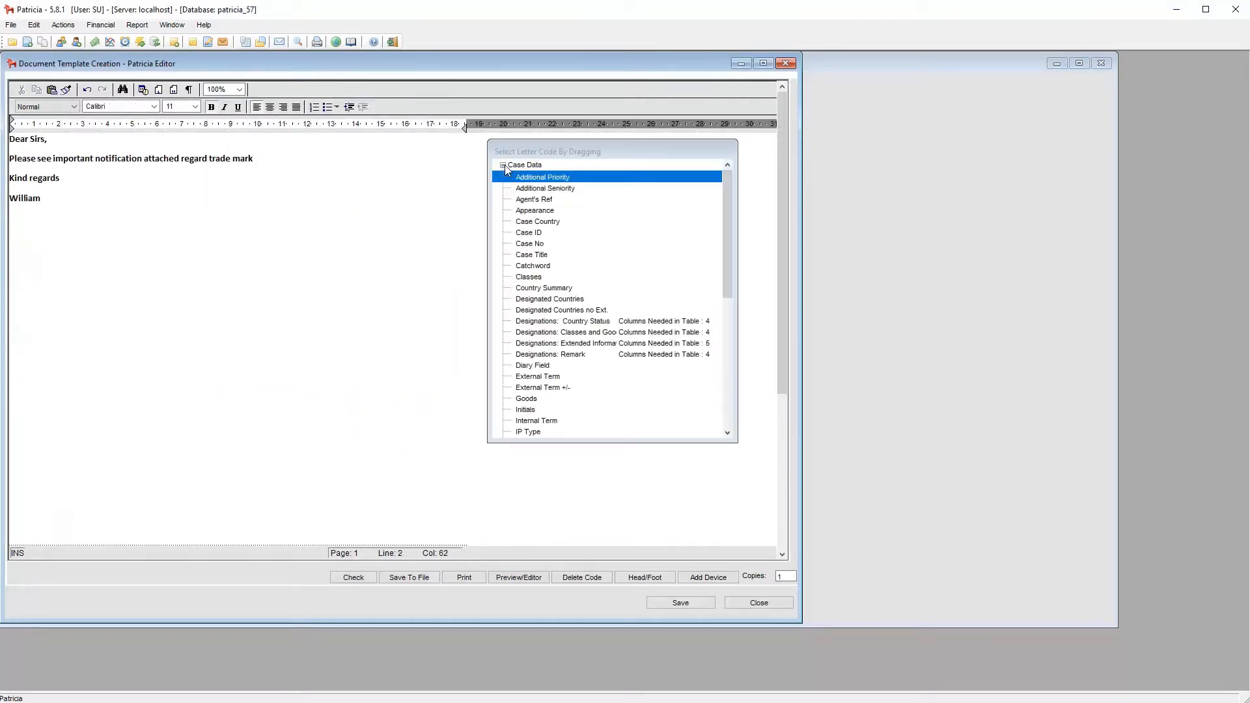
{"action": "left_click_drag", "start_coordinate": [539, 267], "coordinate": [304, 157]}
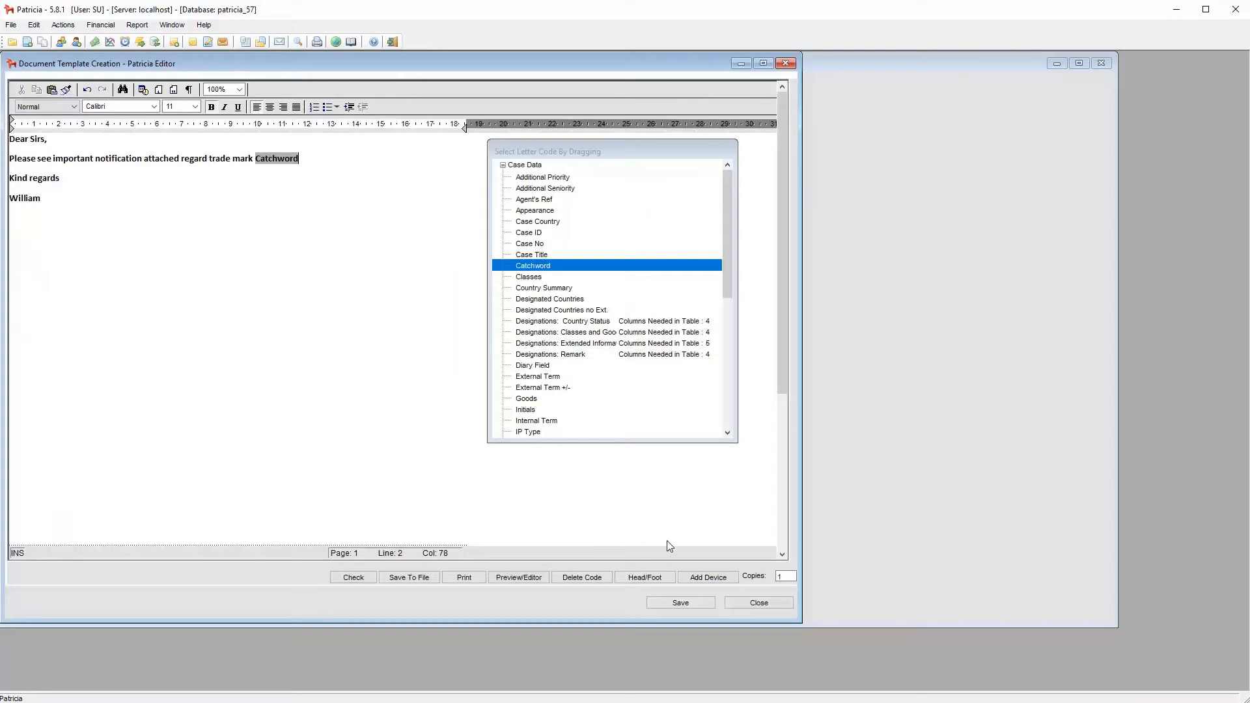
{"action": "left_click", "coordinate": [755, 604]}
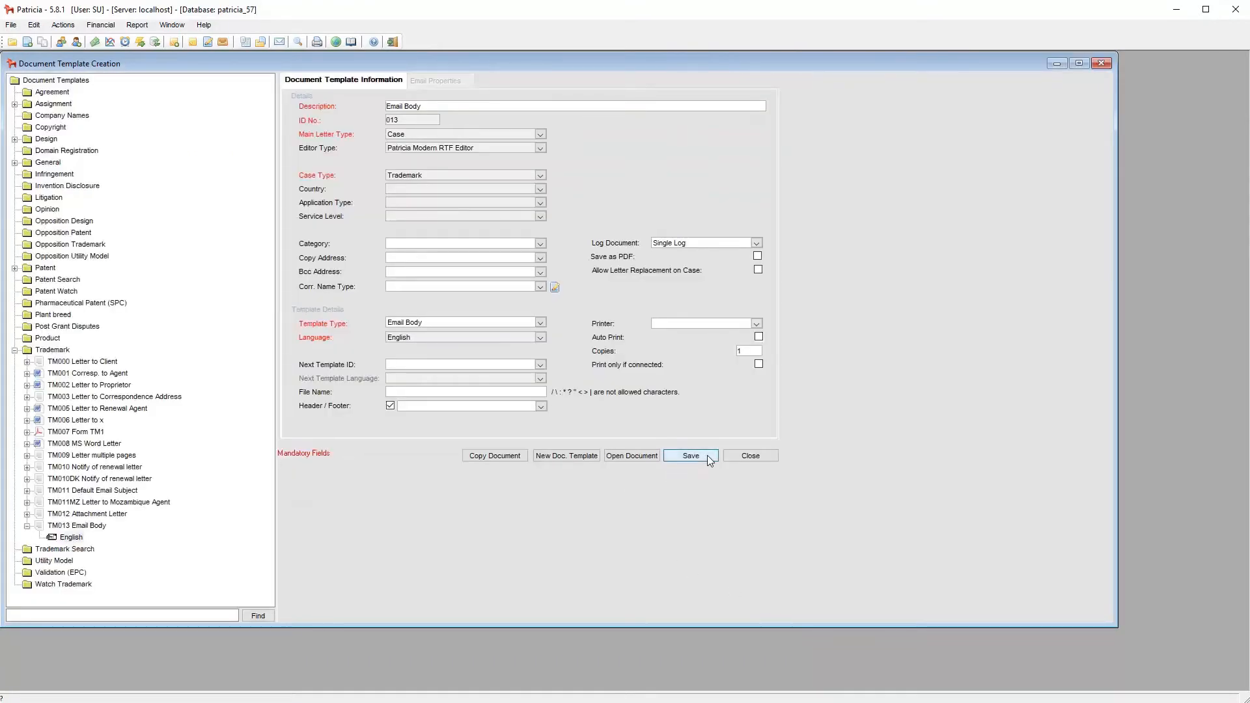
Step: Open the English version of the TM012 Attachment Letter template and show its email properties
{"action": "left_click", "coordinate": [27, 526]}
{"action": "left_click", "coordinate": [27, 514]}
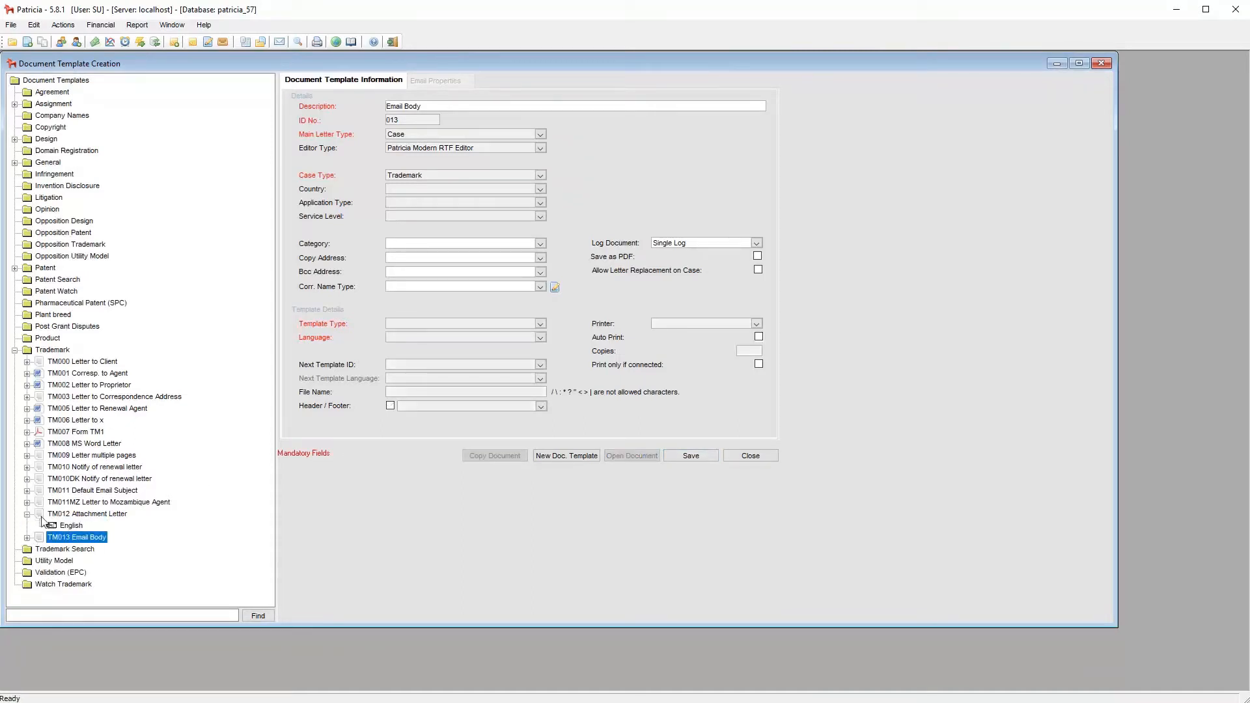
{"action": "left_click", "coordinate": [77, 527]}
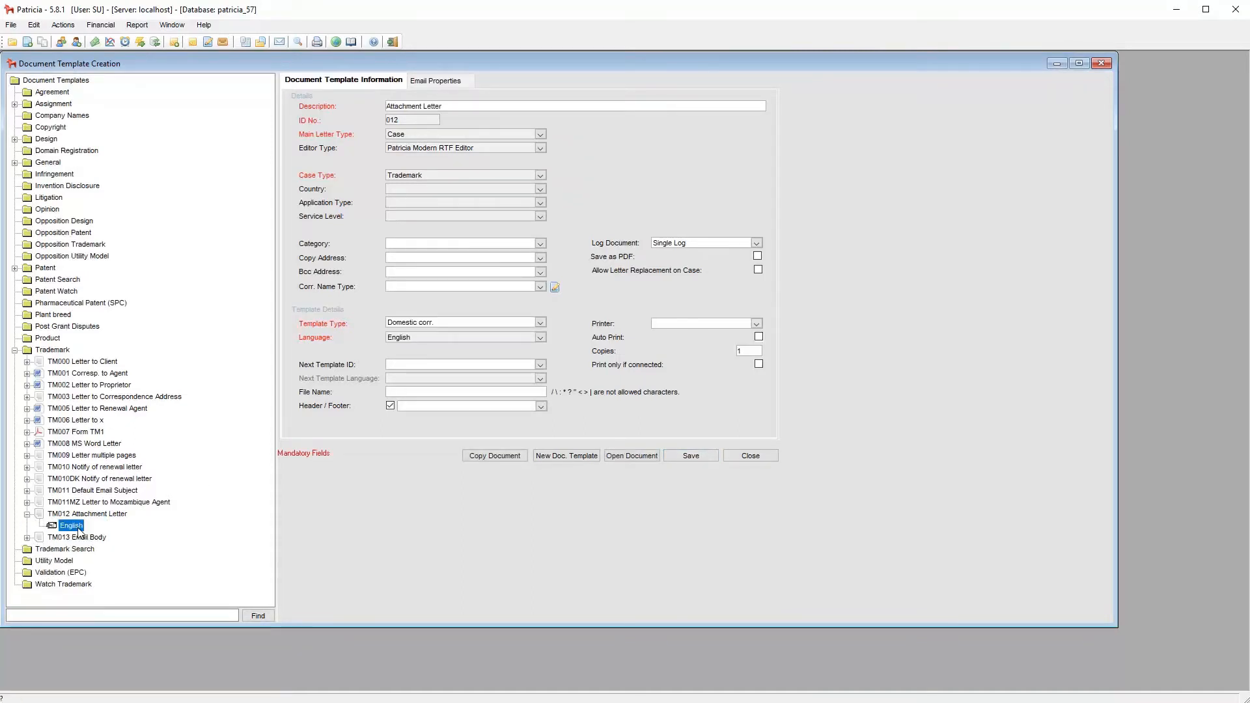
{"action": "left_click", "coordinate": [442, 86]}
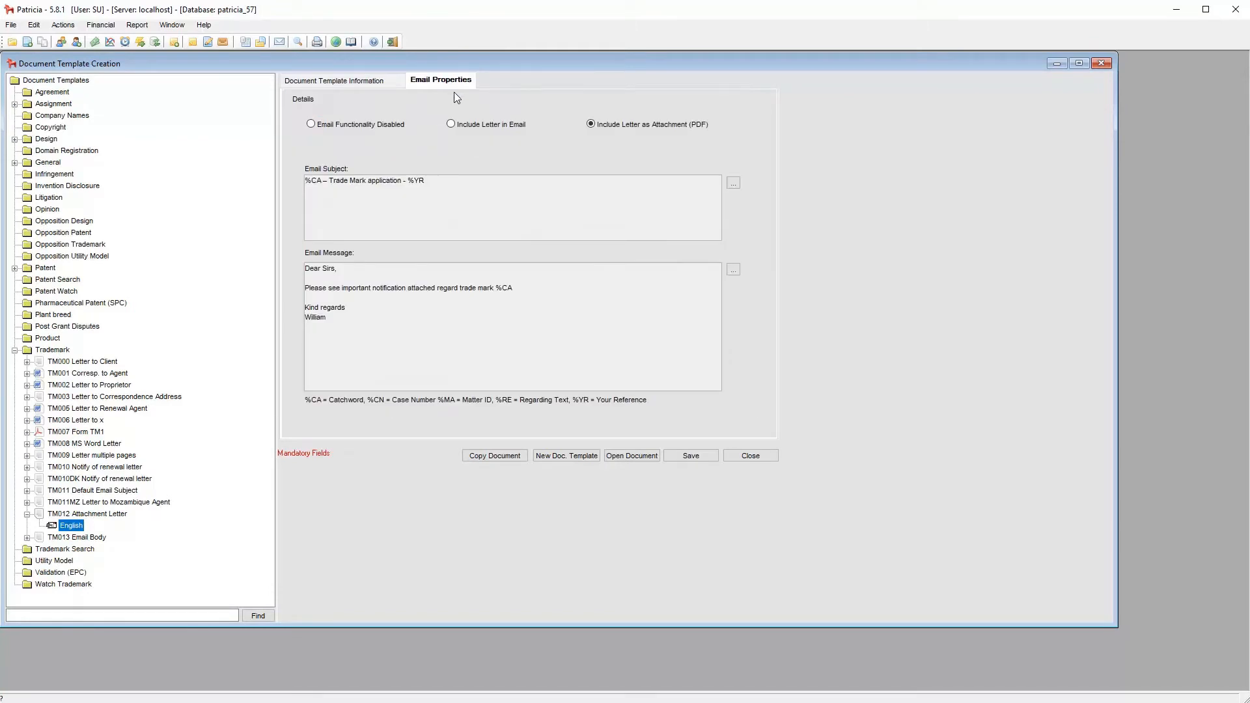
Step: Set the TM012 email message to RTF Mode with the TM013 Email Body document and save the template
{"action": "left_click", "coordinate": [734, 269]}
{"action": "left_click", "coordinate": [469, 234]}
{"action": "left_click", "coordinate": [688, 274]}
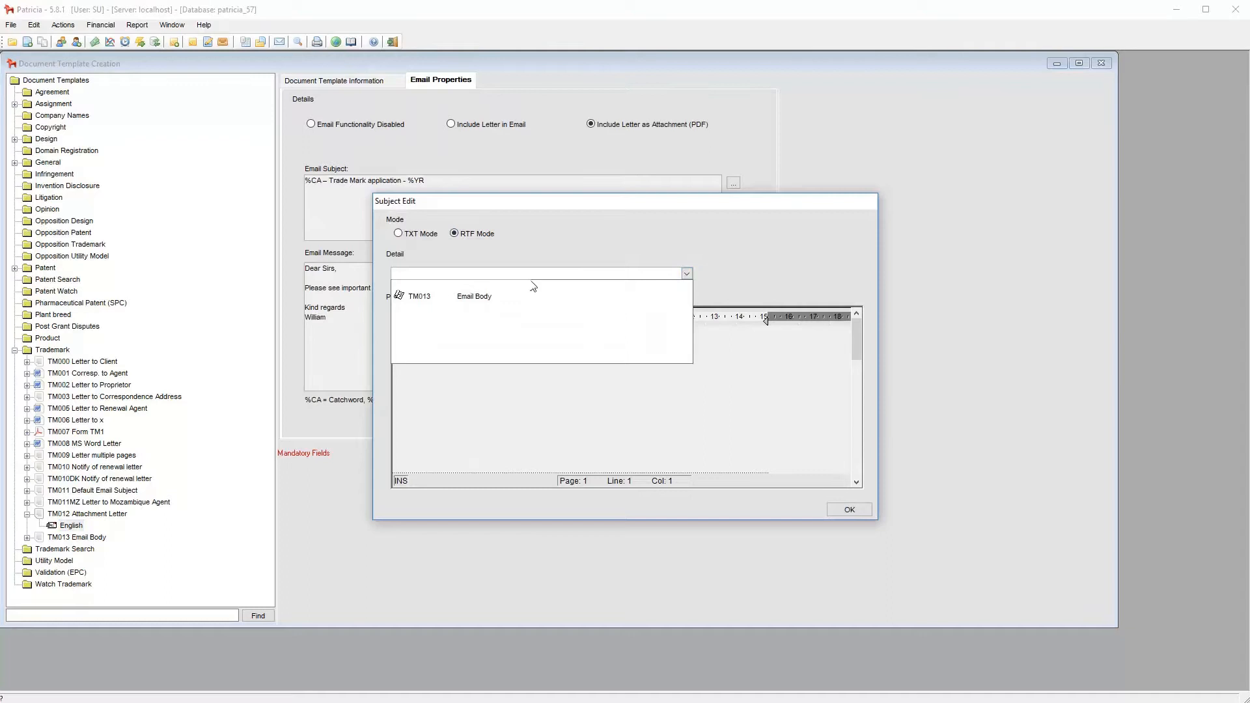
{"action": "left_click", "coordinate": [445, 303]}
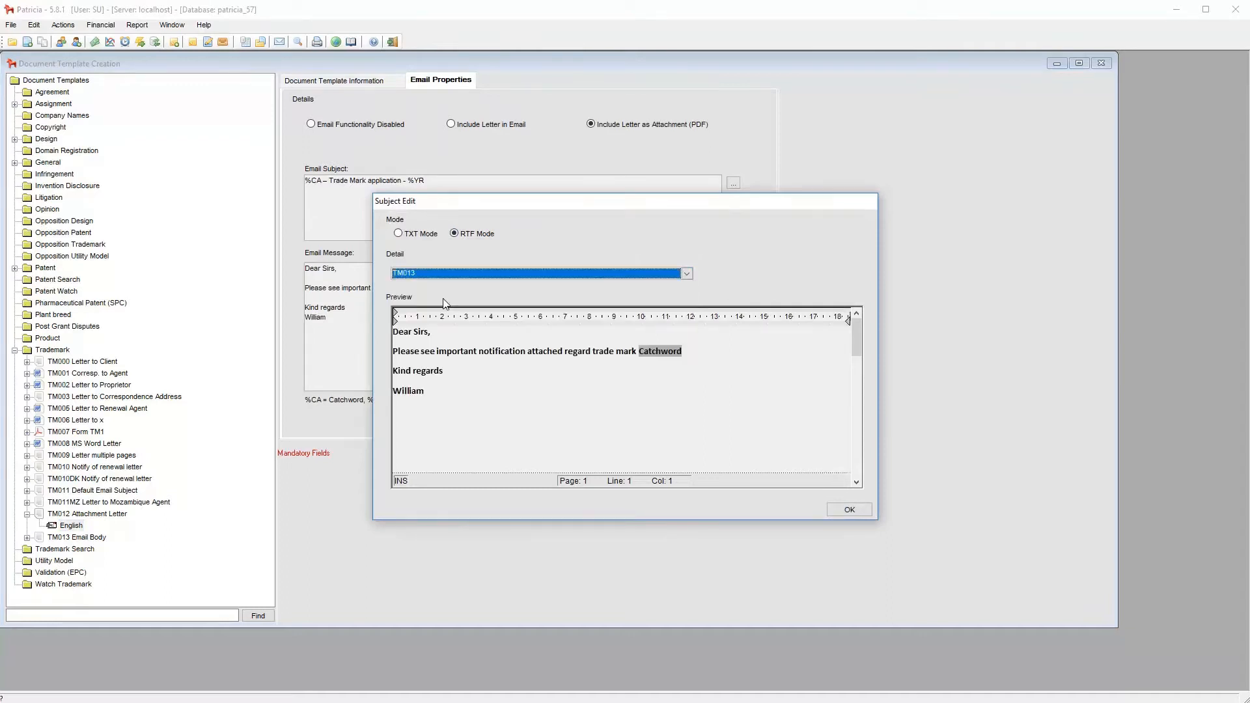
{"action": "left_click", "coordinate": [850, 509]}
{"action": "left_click", "coordinate": [694, 453]}
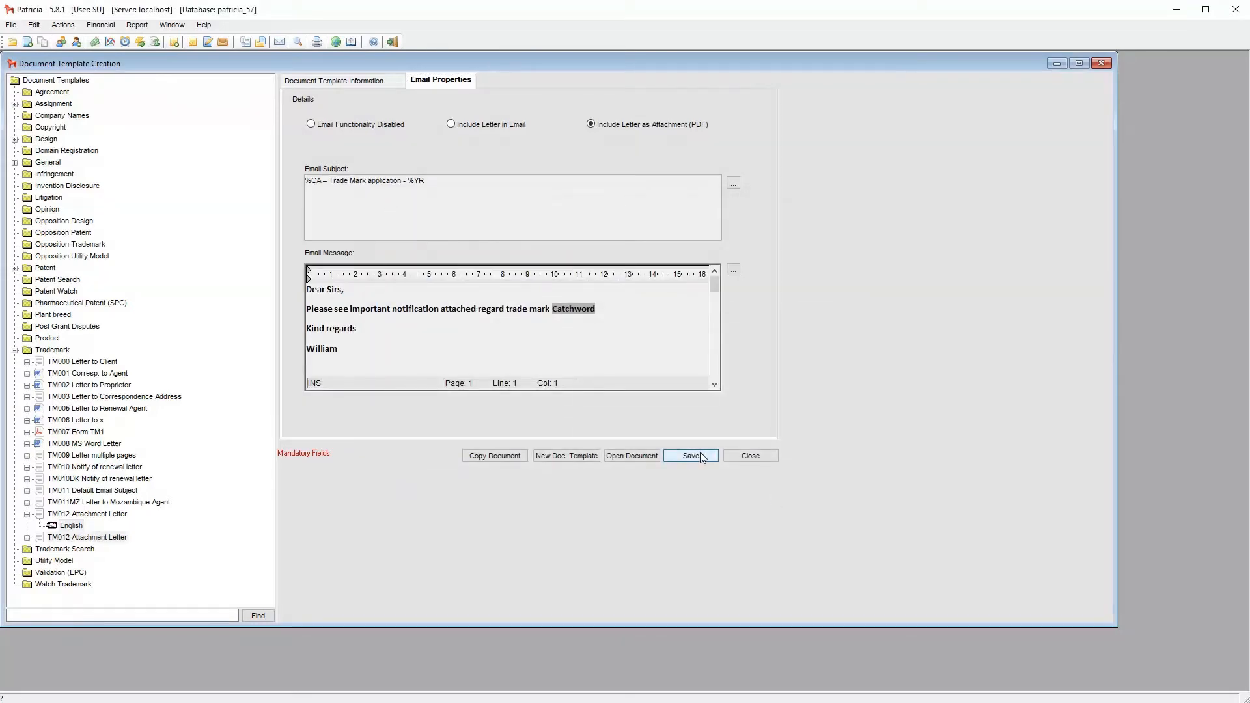
Step: Generate the TM012 letter's email to check the RTF message, then cancel it and close the letter
{"action": "left_click", "coordinate": [751, 456]}
{"action": "left_click", "coordinate": [462, 436]}
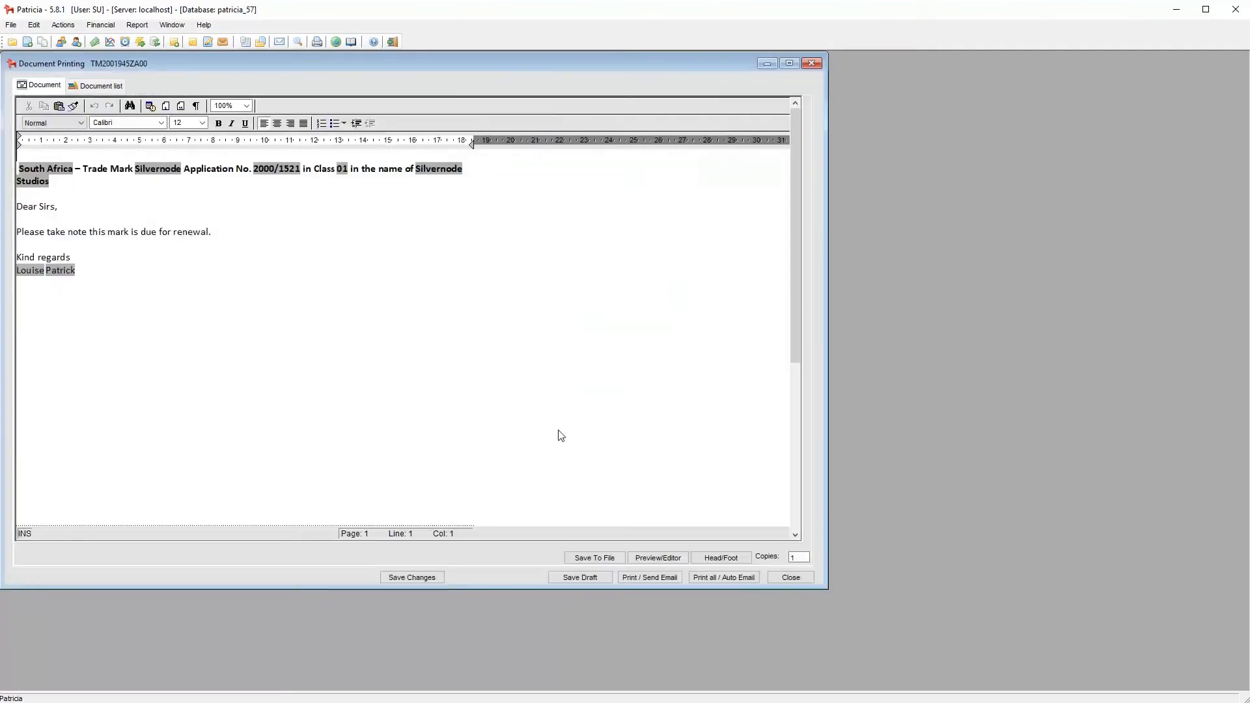
{"action": "left_click", "coordinate": [654, 573]}
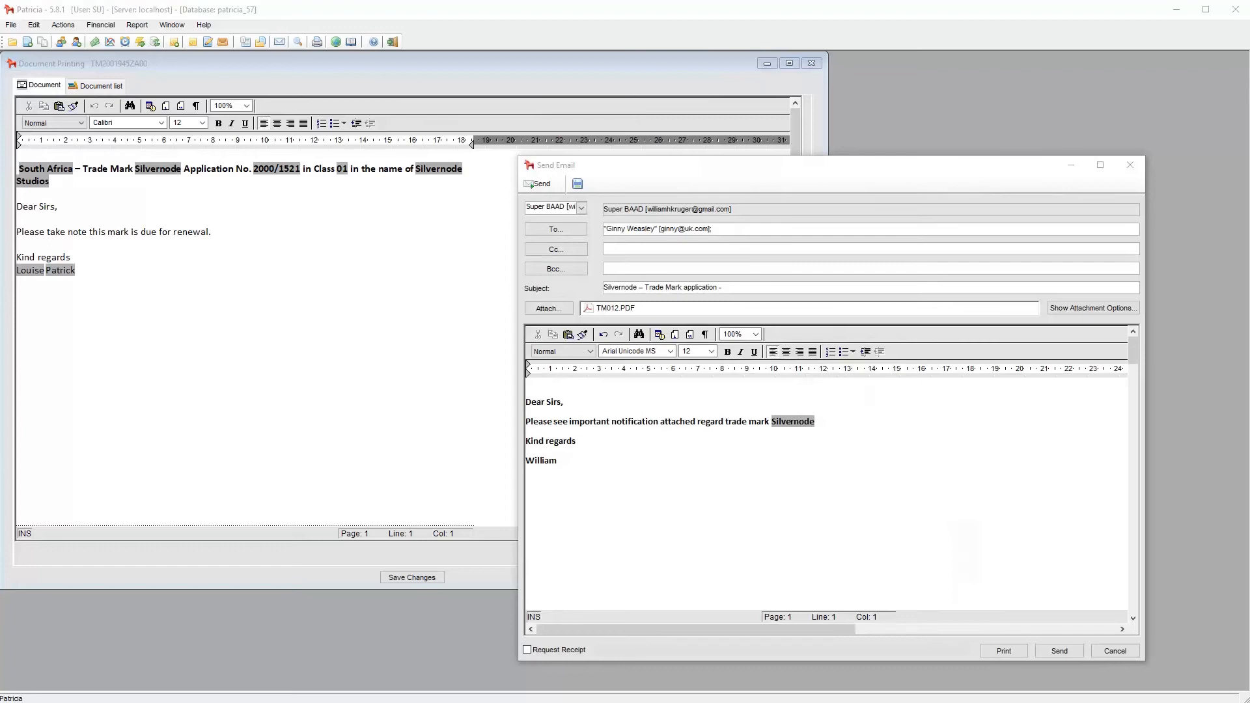
{"action": "left_click", "coordinate": [1126, 652]}
{"action": "left_click", "coordinate": [811, 63]}
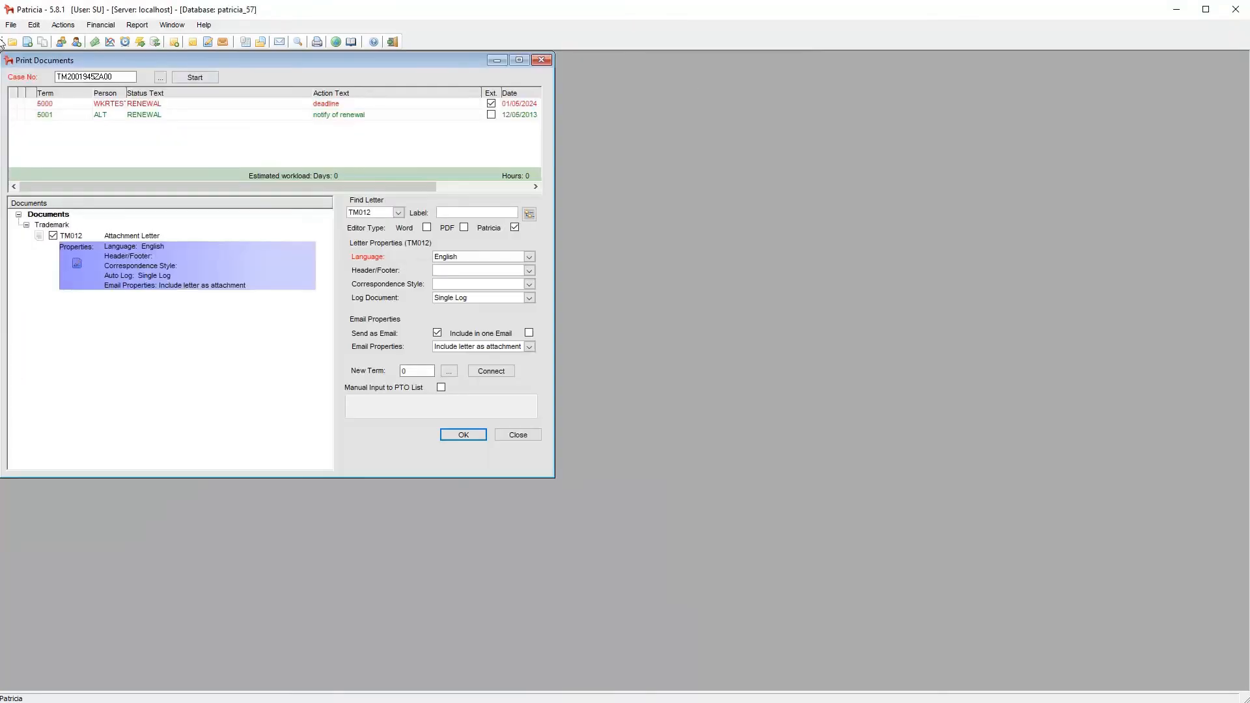
Step: Reopen the document template window and load the English version of TM012 Attachment Letter
{"action": "left_click", "coordinate": [65, 25]}
{"action": "mouse_move", "coordinate": [130, 41]}
{"action": "left_click", "coordinate": [263, 58]}
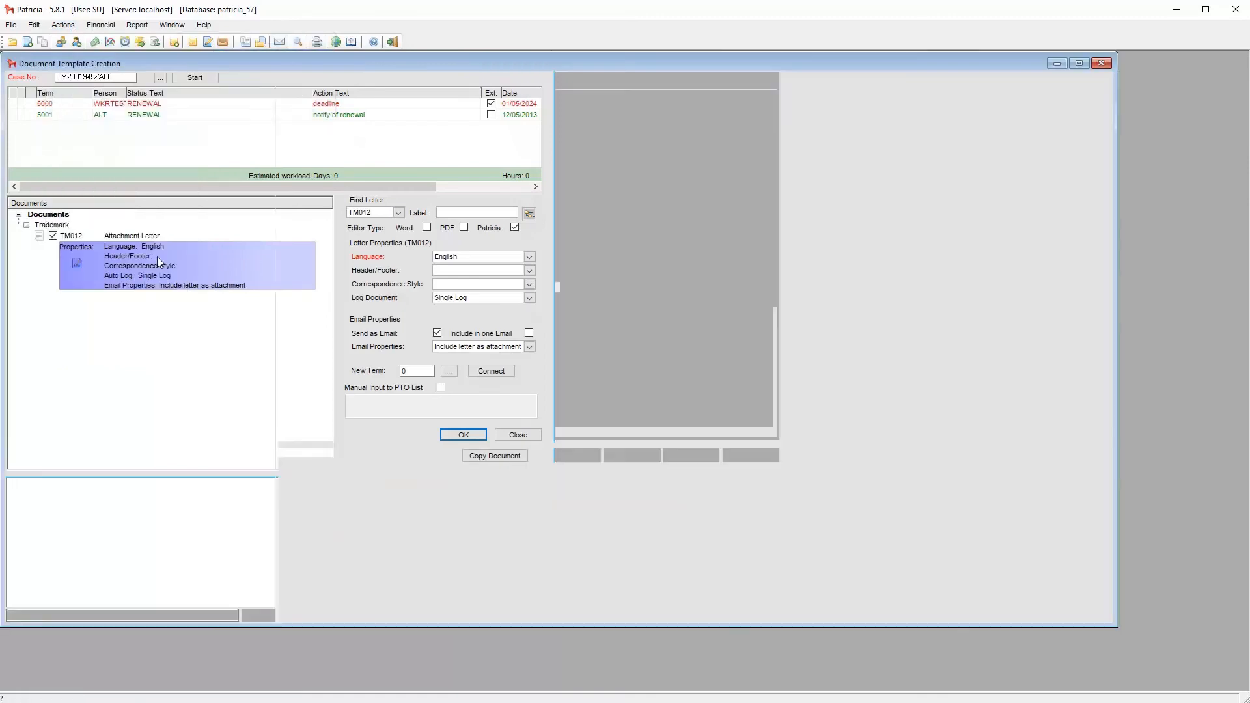
{"action": "left_click", "coordinate": [14, 351]}
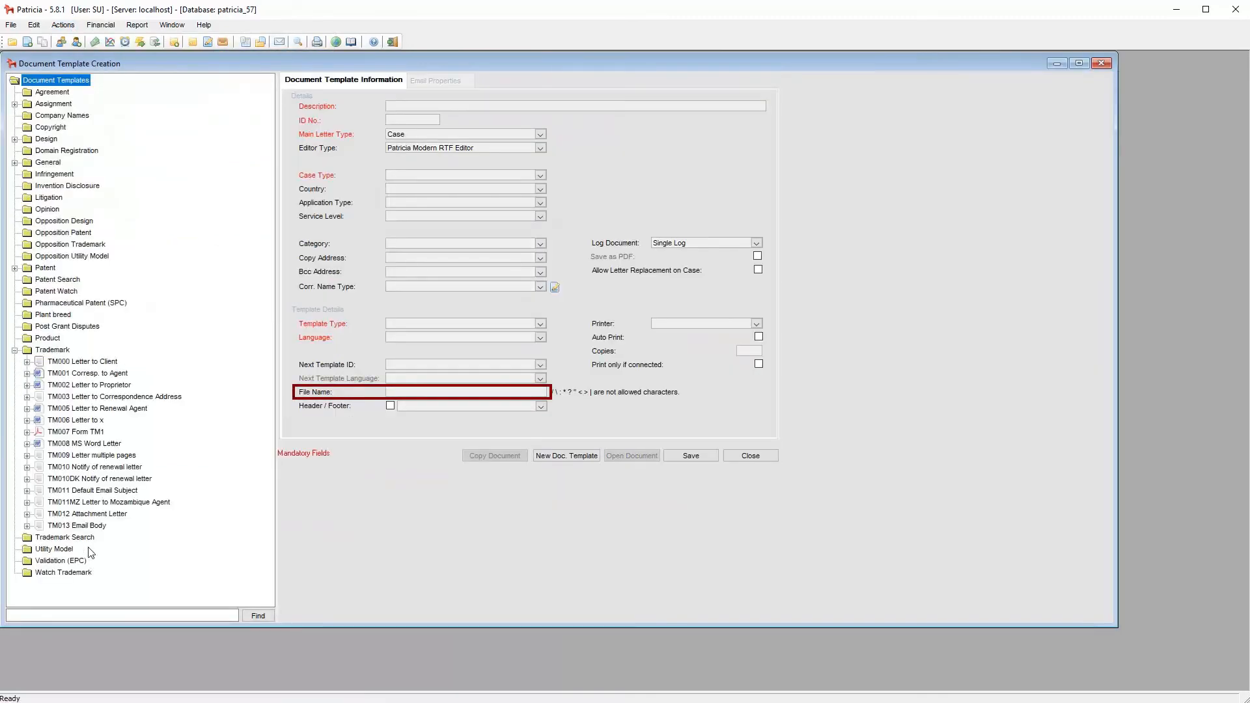
{"action": "double_click", "coordinate": [87, 516]}
{"action": "left_click", "coordinate": [77, 526]}
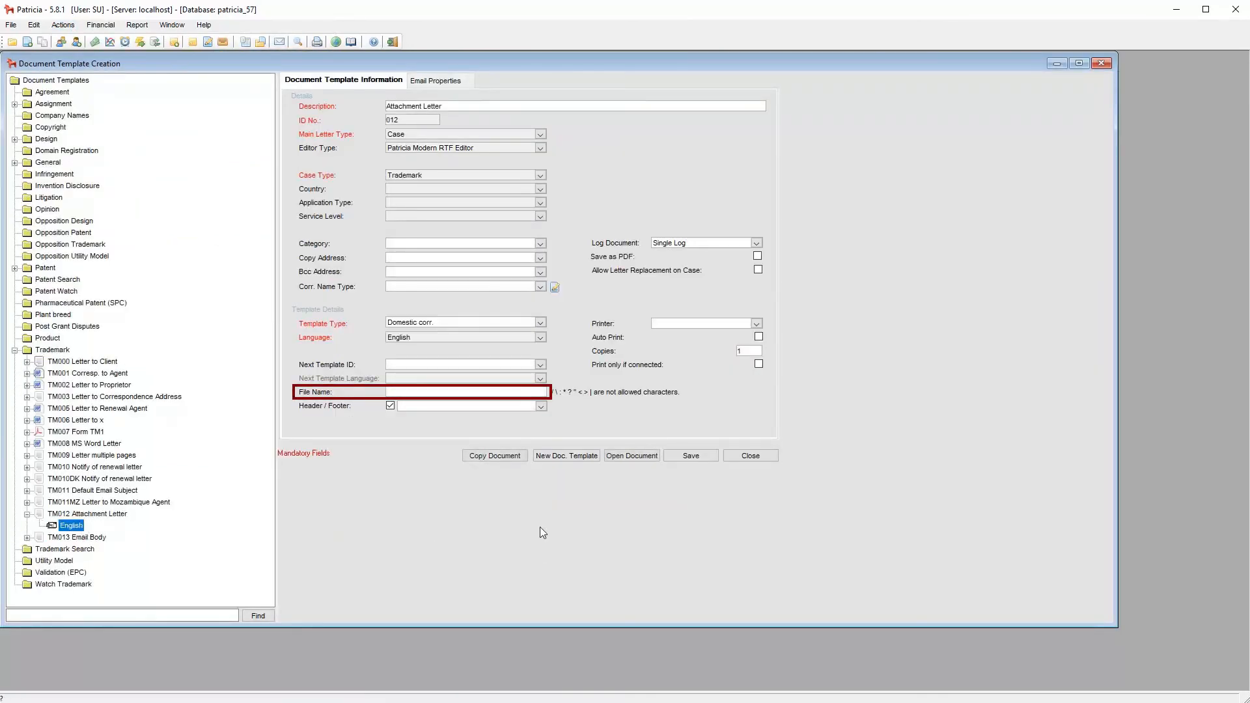
Step: Set the template's file name to "IMPORTANT NOTIFICATION", save it and close the template window
{"action": "left_click", "coordinate": [421, 393]}
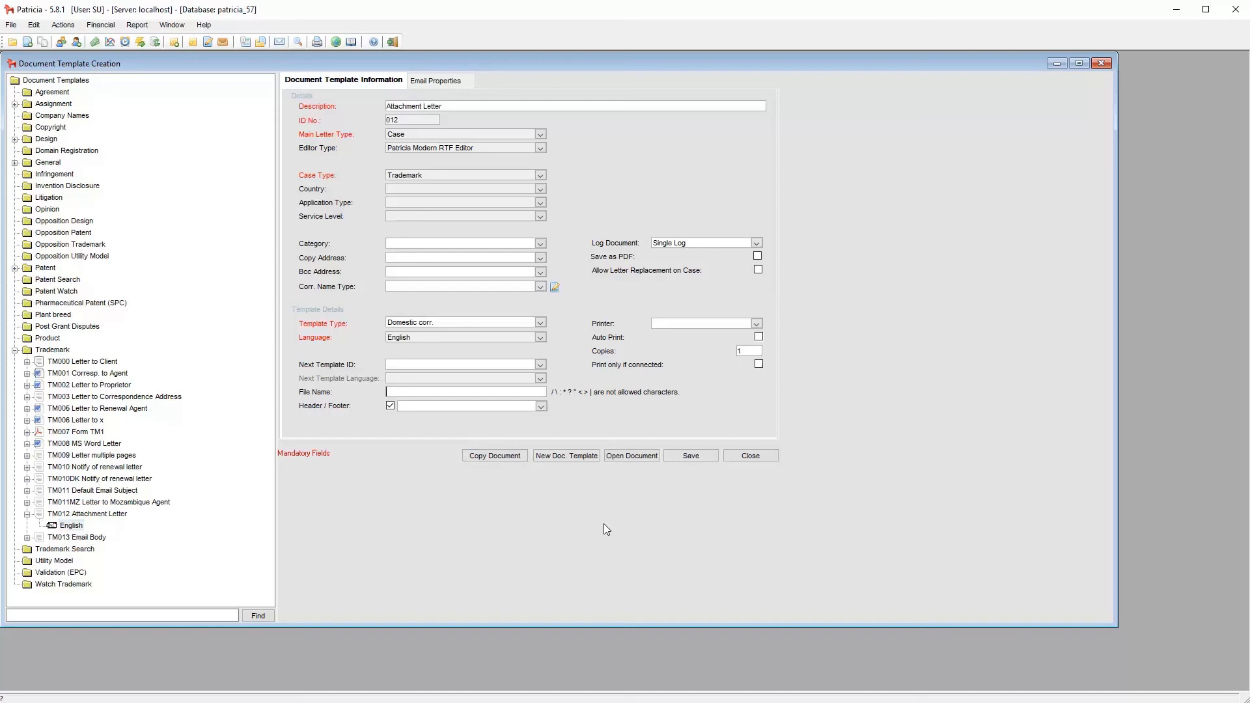
{"action": "type", "text": "IMPORTANT NOTIFICATION"}
{"action": "left_click", "coordinate": [693, 455]}
{"action": "left_click", "coordinate": [751, 455]}
Step: Generate the TM012 letter again and prepare its email to check the attachment's file name
{"action": "left_click", "coordinate": [472, 433]}
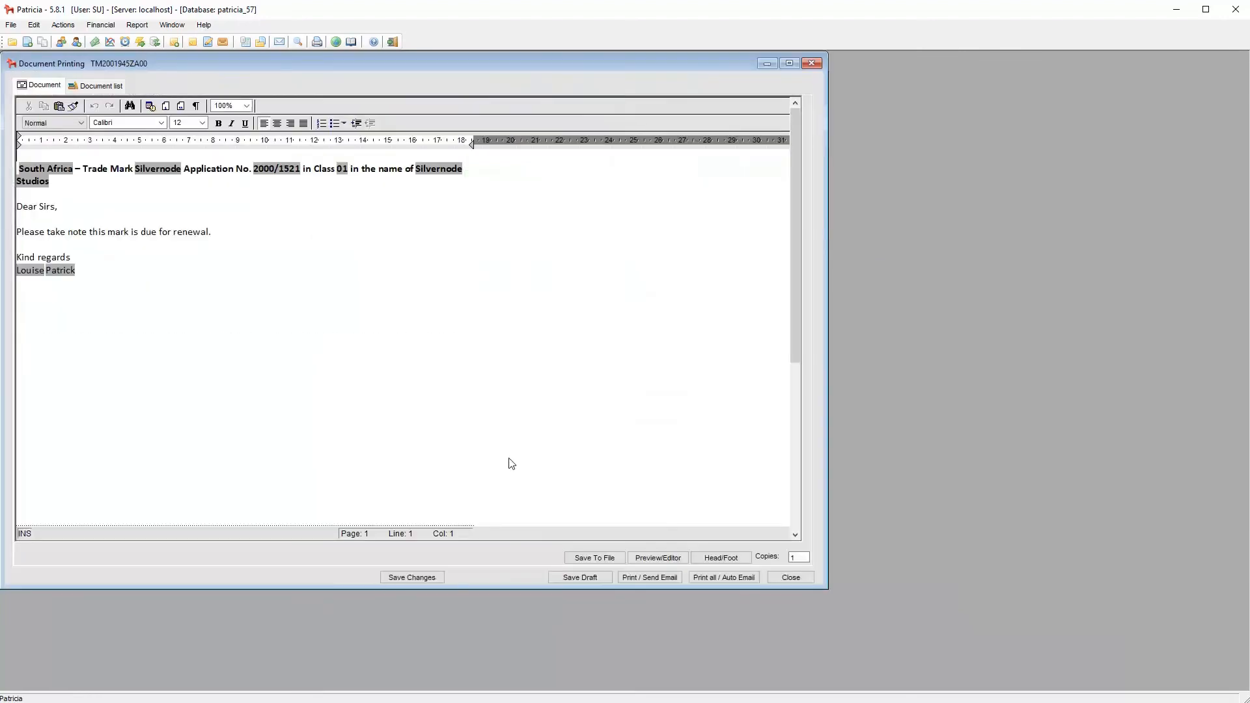
{"action": "left_click", "coordinate": [653, 575]}
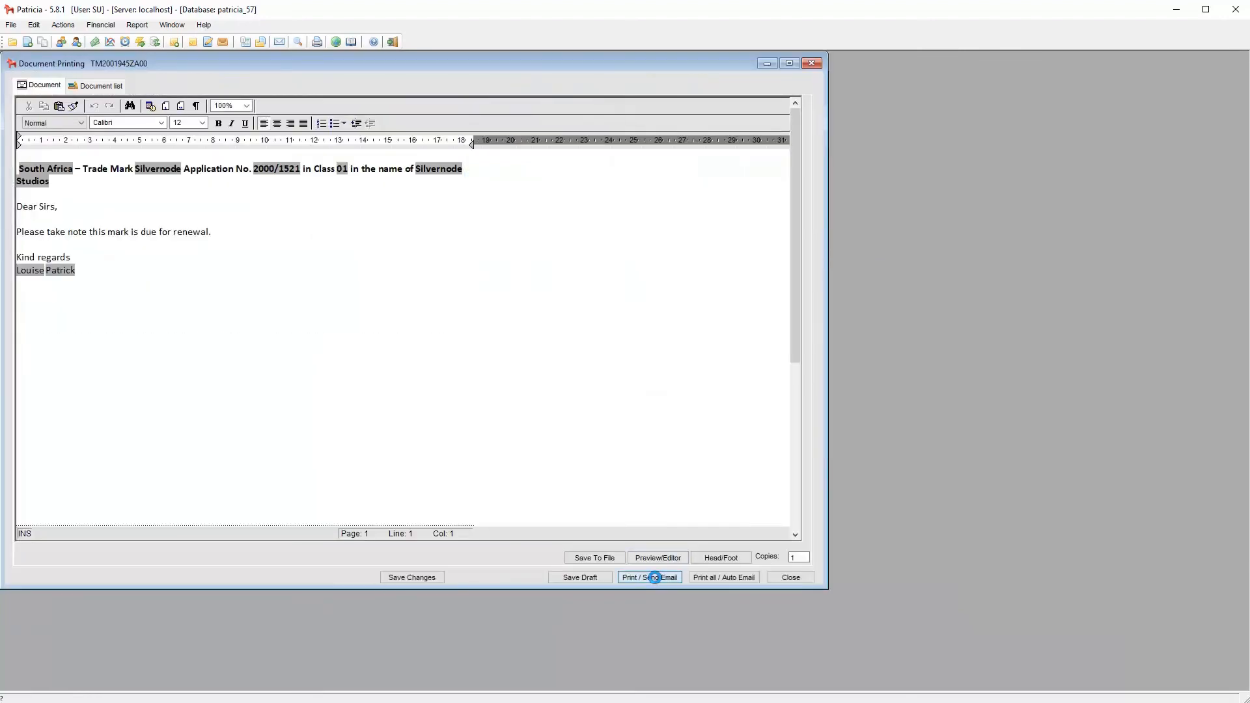